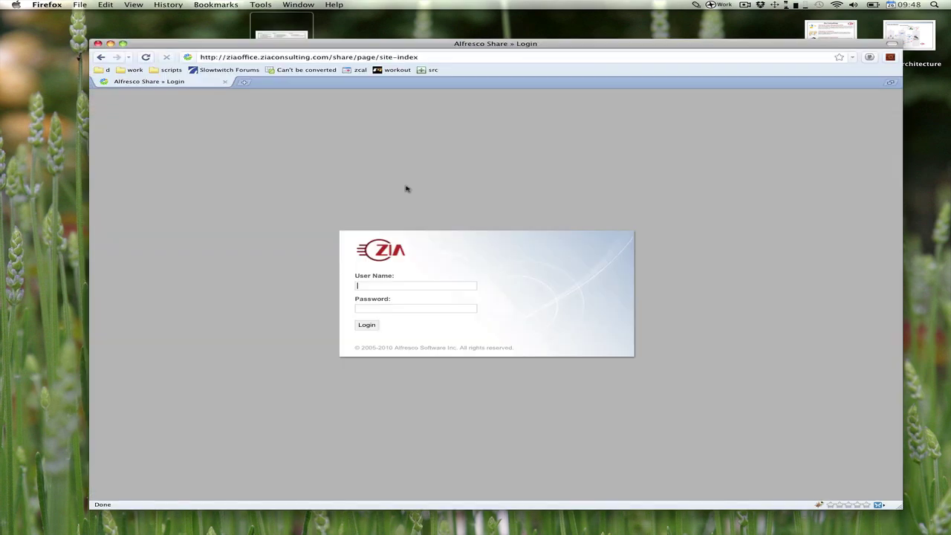
Step: Sign in to Alfresco Share with the suggested user name and the account password
{"action": "type", "text": "kate"}
{"action": "key", "text": "Tab"}
{"action": "type", "text": "••••"}
{"action": "key", "text": "Return"}
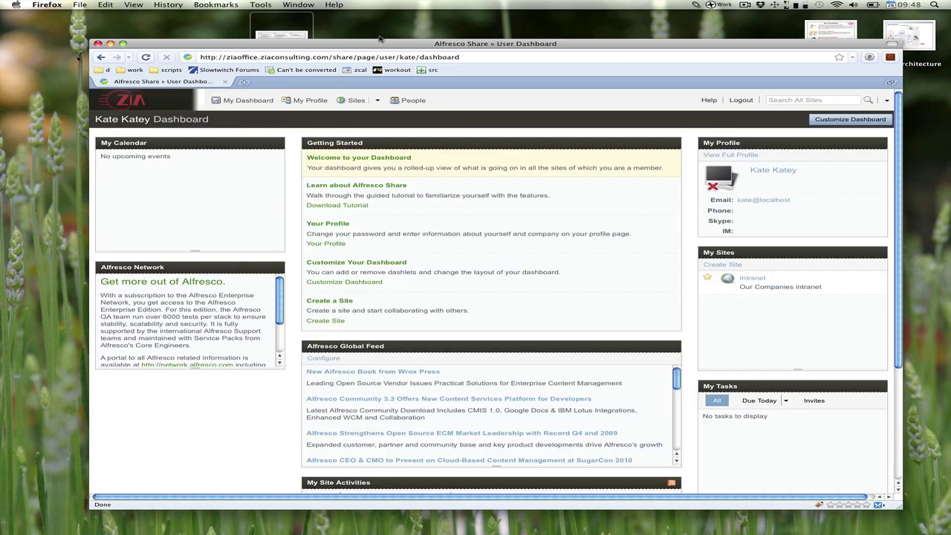
Step: Go to the Intranet site from the Sites menu and open its Document Library
{"action": "left_click", "coordinate": [378, 101]}
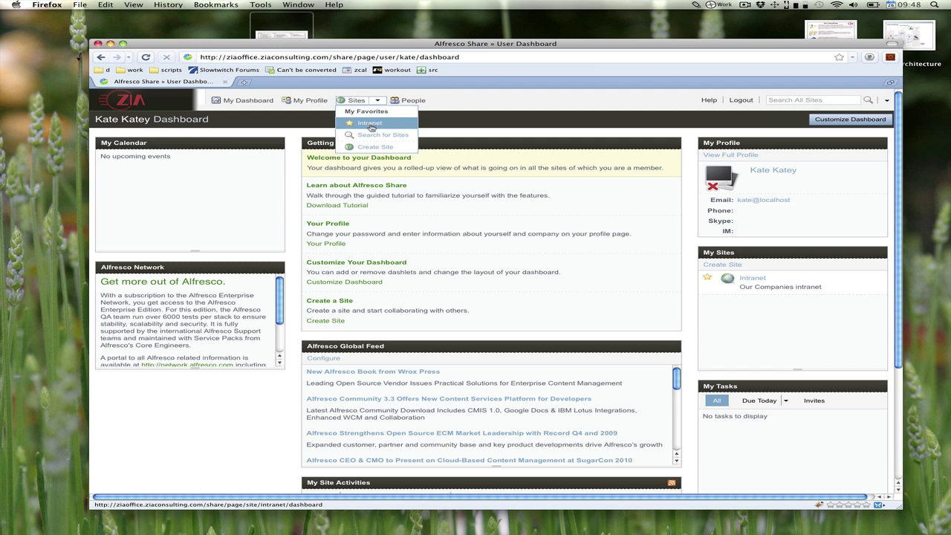
{"action": "left_click", "coordinate": [381, 125]}
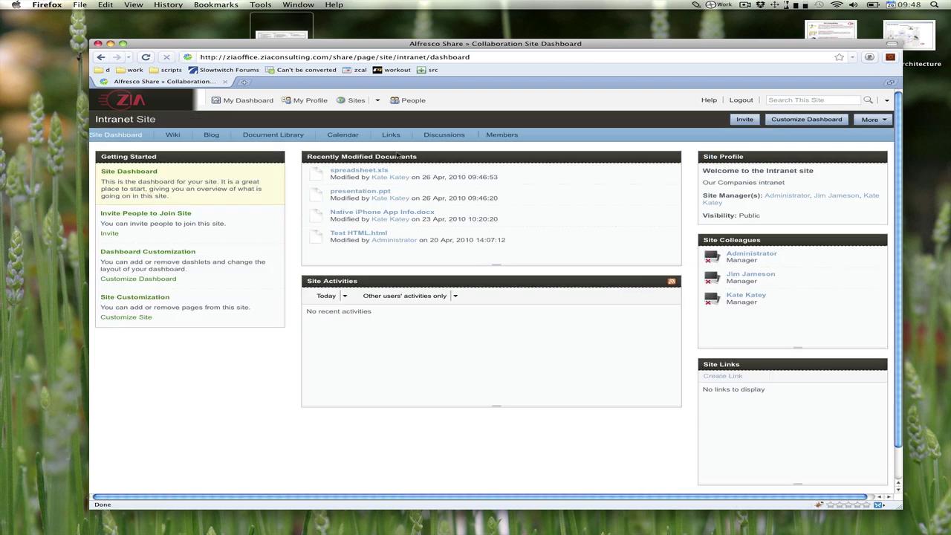
{"action": "left_click", "coordinate": [283, 137]}
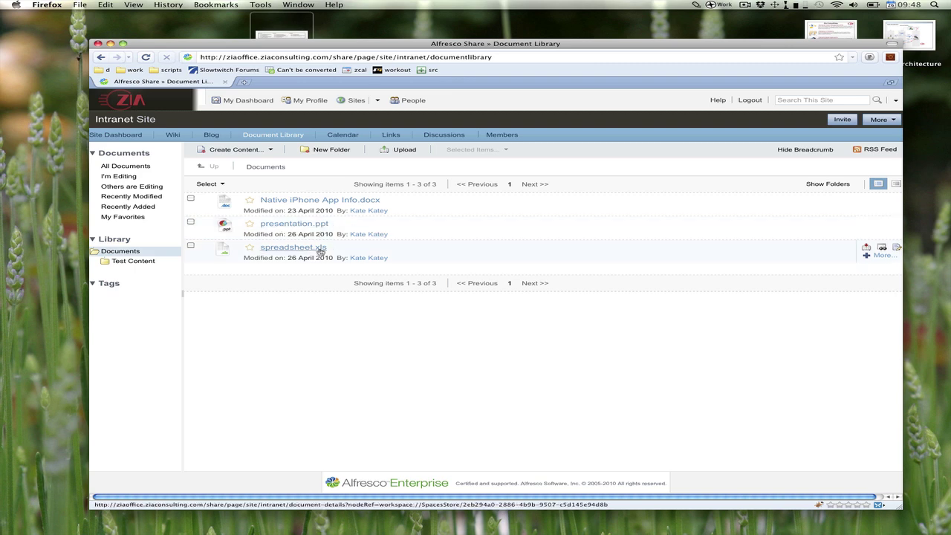
{"action": "left_click", "coordinate": [288, 33]}
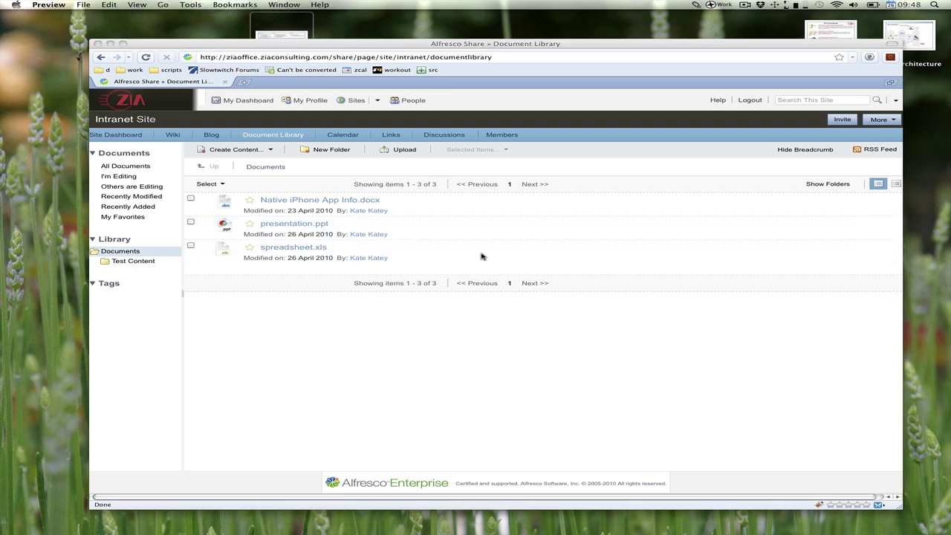
{"action": "left_click_drag", "start_coordinate": [336, 16], "coordinate": [454, 14]}
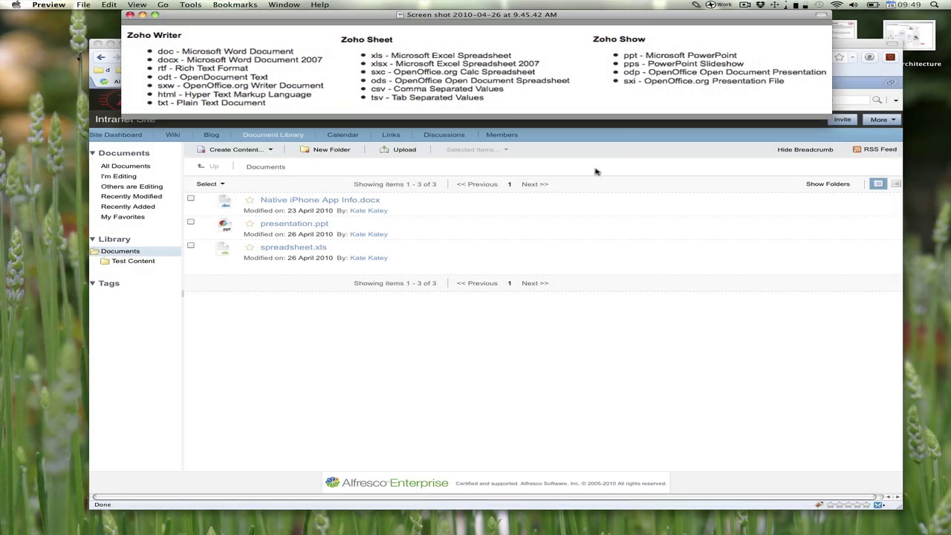
Step: Open presentation.ppt's details and launch it in the Zoho editor with Edit Document
{"action": "left_click", "coordinate": [595, 171]}
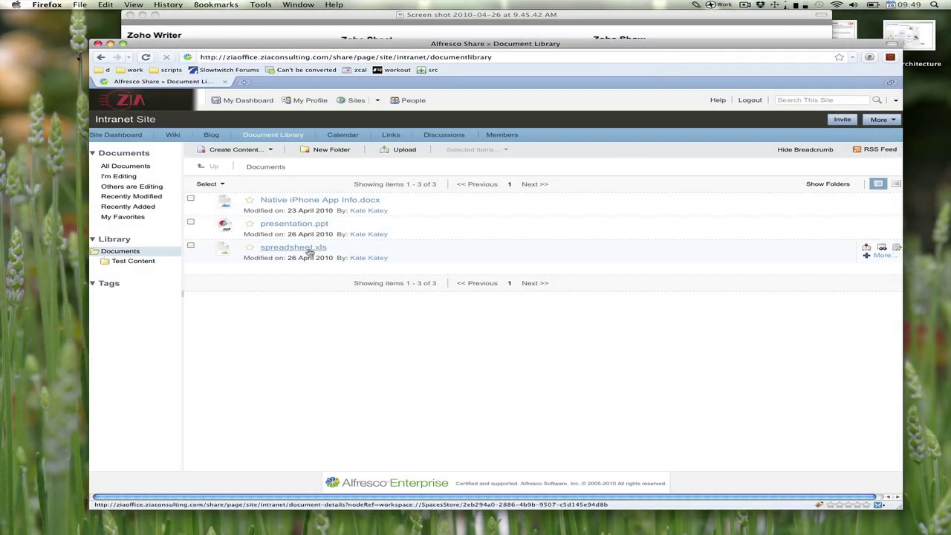
{"action": "left_click", "coordinate": [304, 224]}
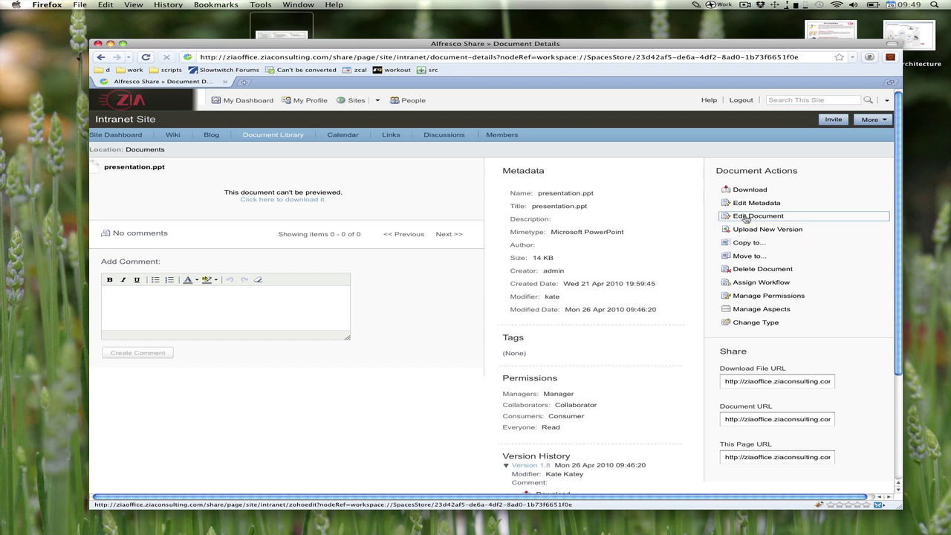
{"action": "left_click", "coordinate": [744, 217]}
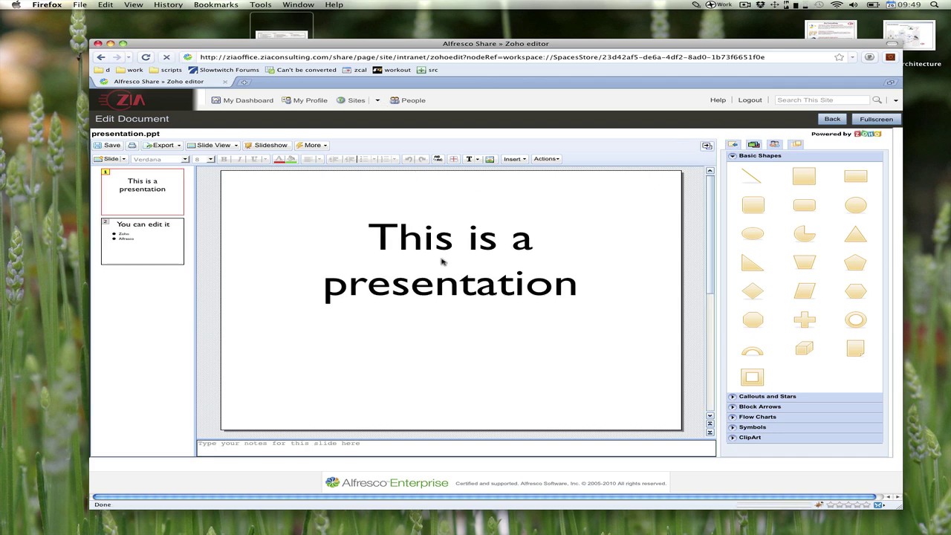
Step: In fullscreen, add the bullet 'I can add new bullet points' below Alfresco on slide 2
{"action": "left_click", "coordinate": [874, 119]}
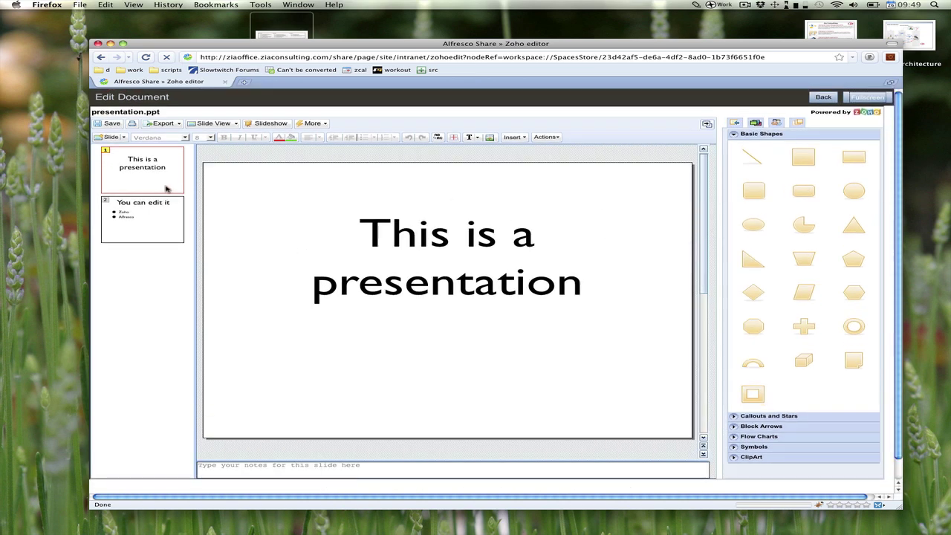
{"action": "left_click", "coordinate": [142, 216]}
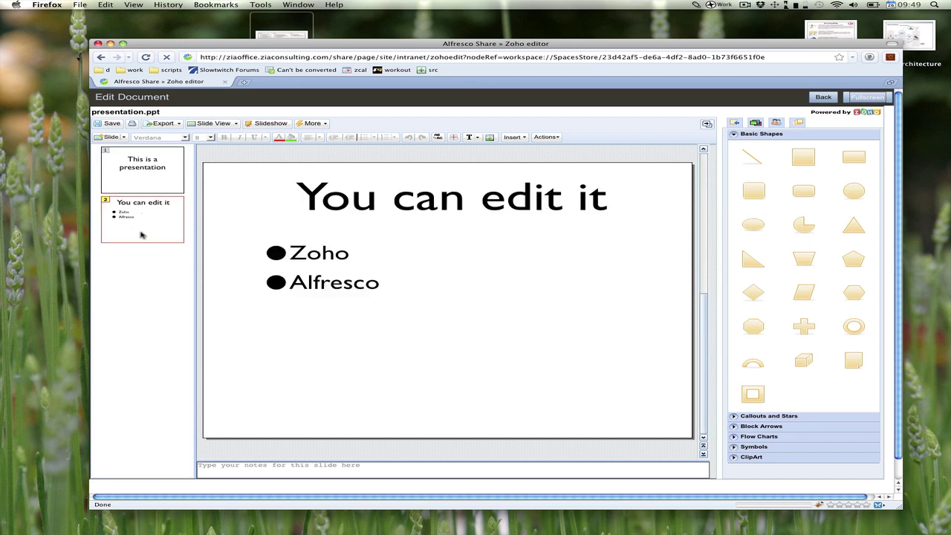
{"action": "left_click", "coordinate": [430, 290]}
{"action": "left_click", "coordinate": [402, 288]}
{"action": "key", "text": "Return"}
{"action": "type", "text": "I can add new bullet points"}
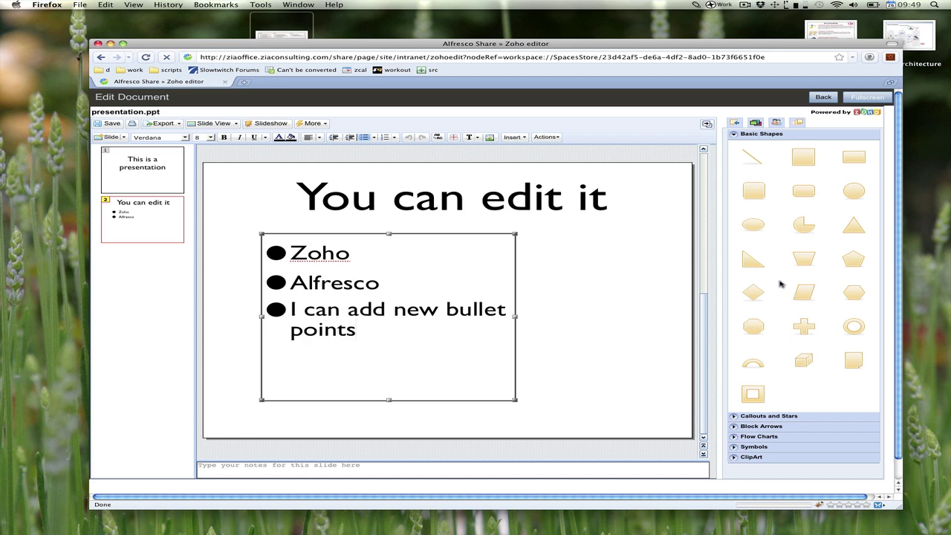
Step: Place a trapezoid on the right of slide 2, browse other shape galleries, and save
{"action": "left_click_drag", "start_coordinate": [804, 259], "coordinate": [598, 264]}
{"action": "left_click", "coordinate": [733, 417]}
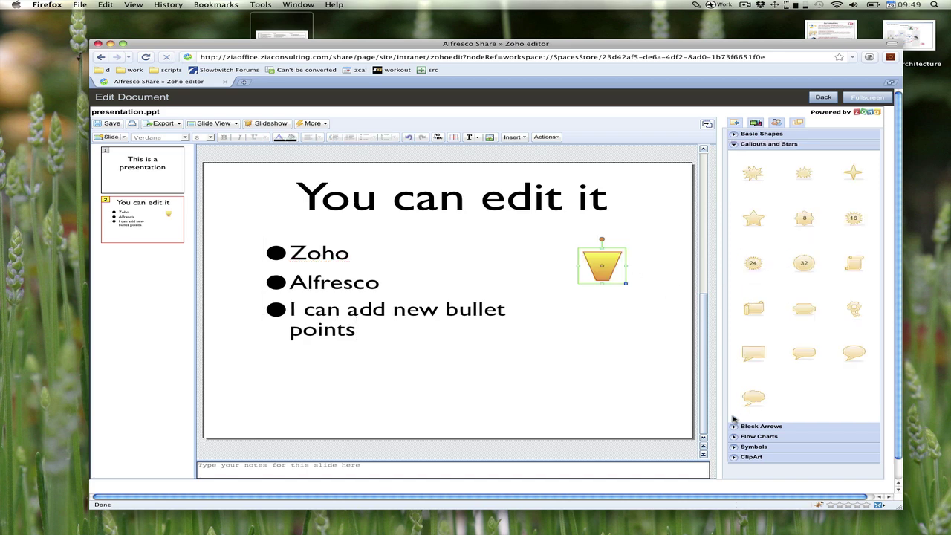
{"action": "left_click", "coordinate": [733, 427]}
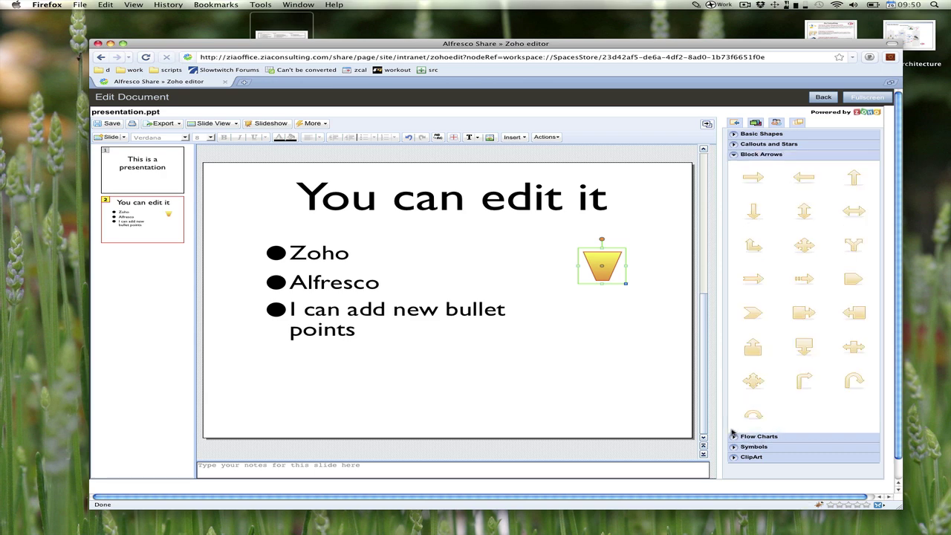
{"action": "left_click", "coordinate": [734, 437]}
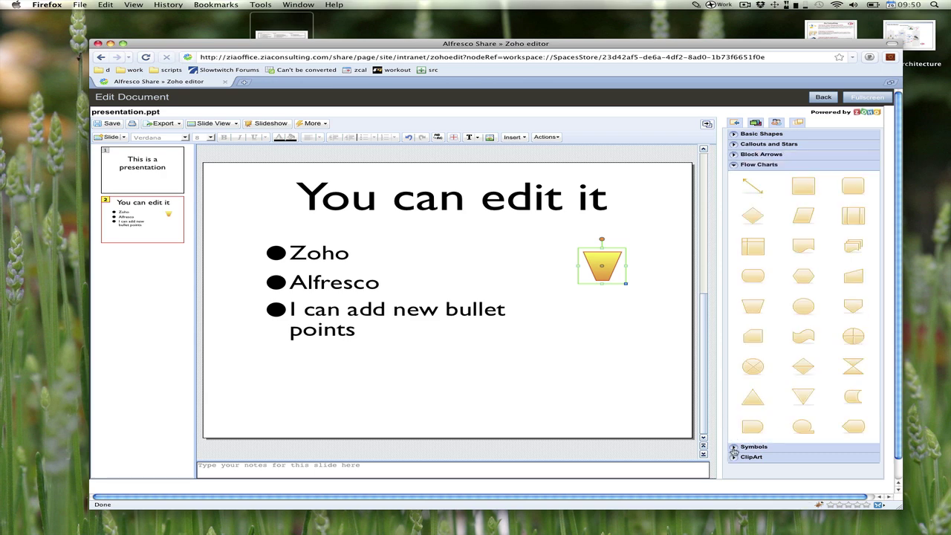
{"action": "left_click", "coordinate": [735, 448]}
{"action": "left_click", "coordinate": [733, 456]}
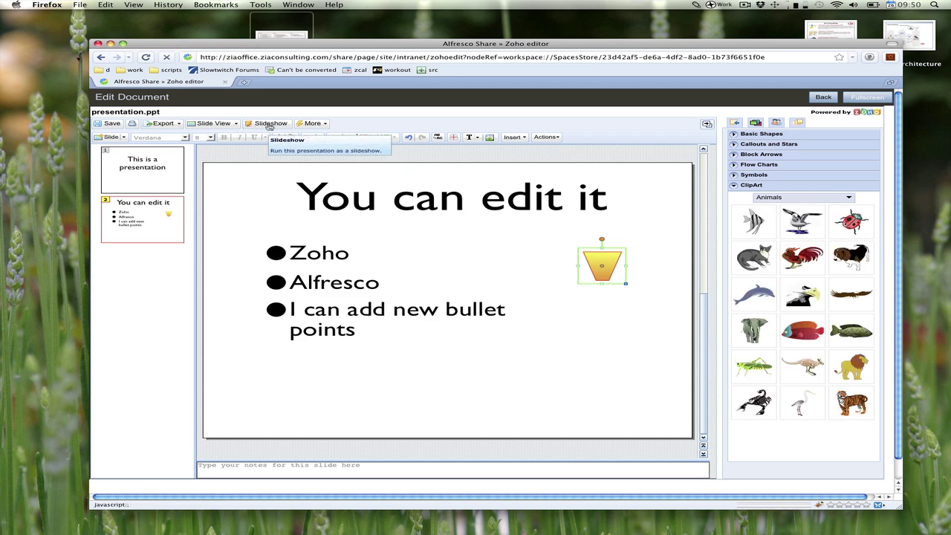
{"action": "left_click", "coordinate": [322, 125]}
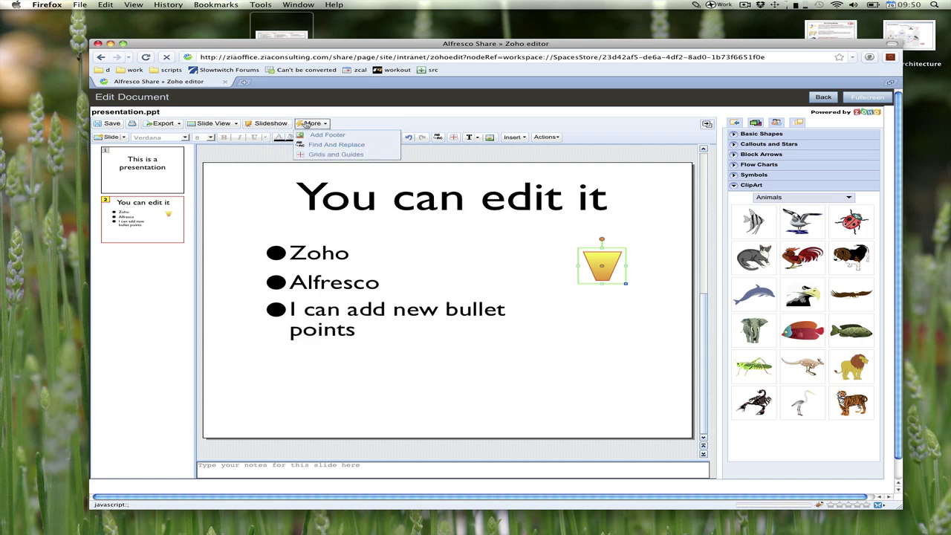
{"action": "left_click", "coordinate": [110, 124]}
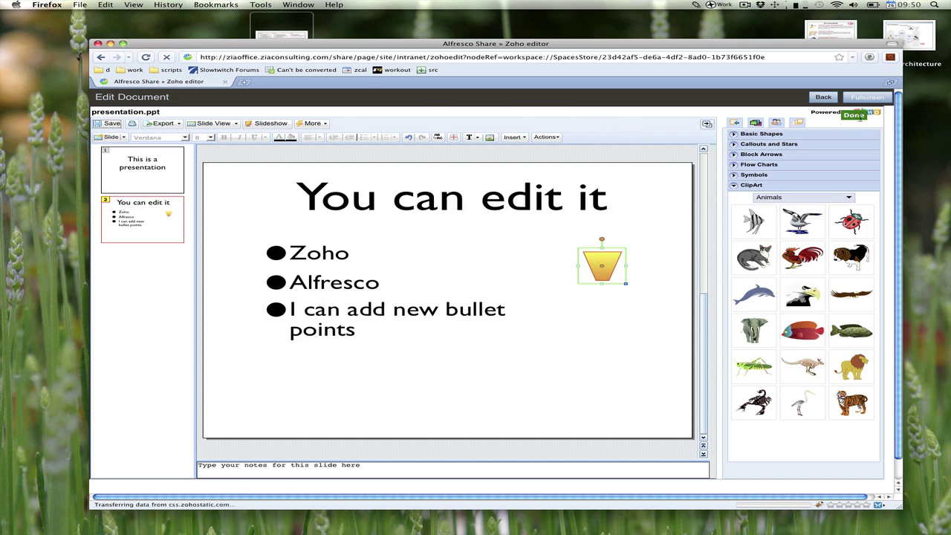
Step: Check presentation.ppt's Version History for the new version 1.9 saved at 09:50
{"action": "left_click", "coordinate": [825, 98]}
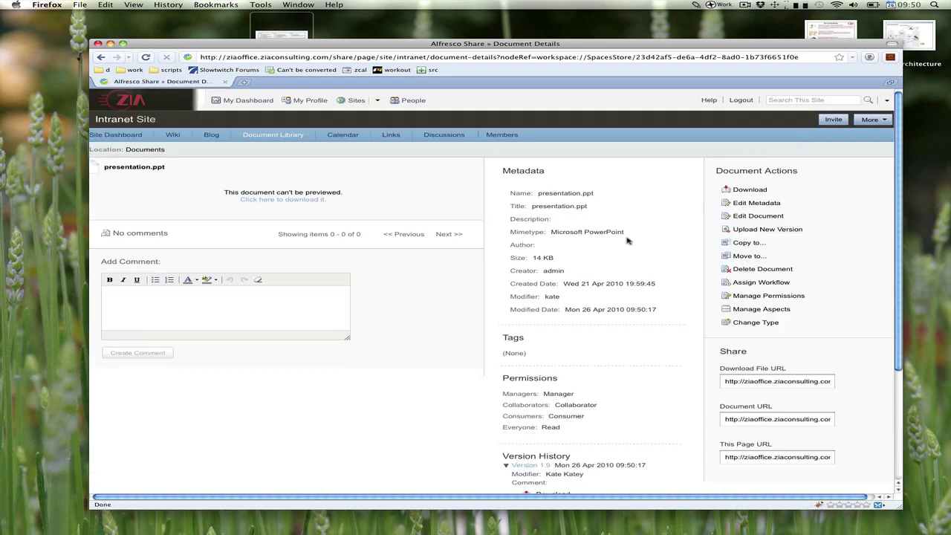
{"action": "scroll", "coordinate": [568, 353], "scroll_direction": "down", "scroll_amount": 2}
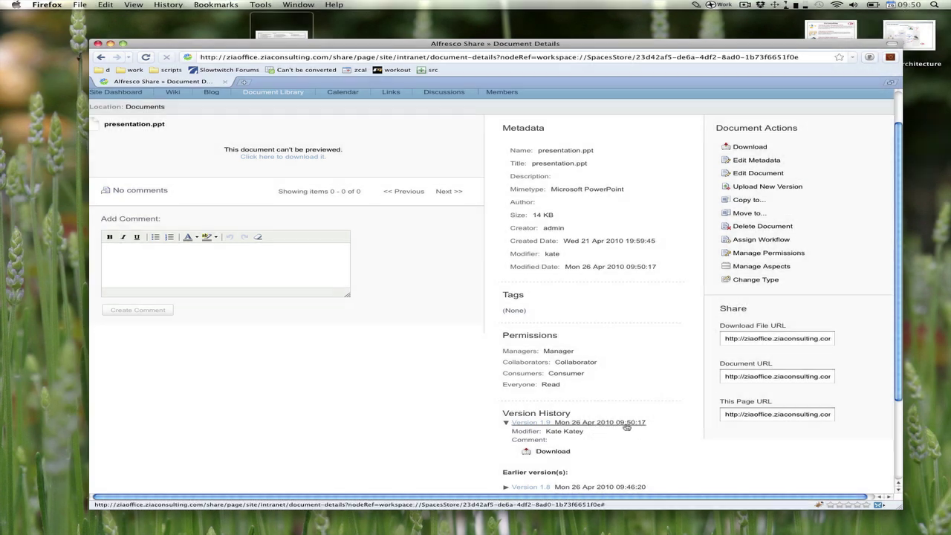
{"action": "scroll", "coordinate": [502, 211], "scroll_direction": "up", "scroll_amount": 2}
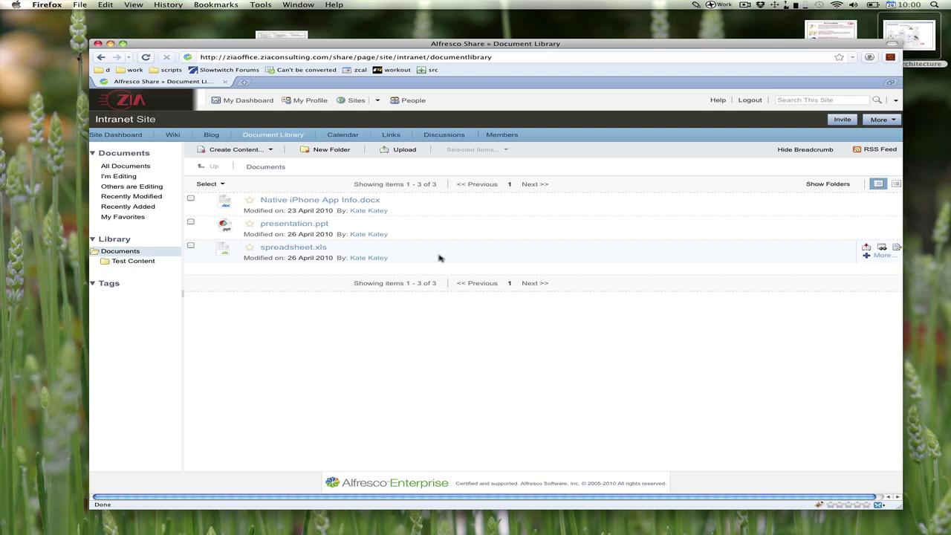
Step: Open spreadsheet.xls's details page and copy its This Page URL
{"action": "left_click", "coordinate": [318, 248]}
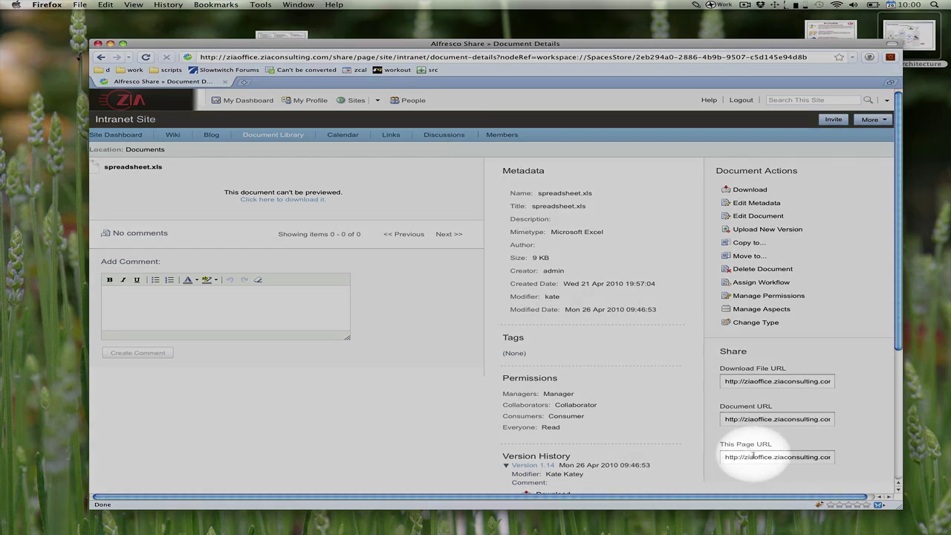
{"action": "left_click", "coordinate": [753, 457]}
{"action": "key", "text": "cmd+c"}
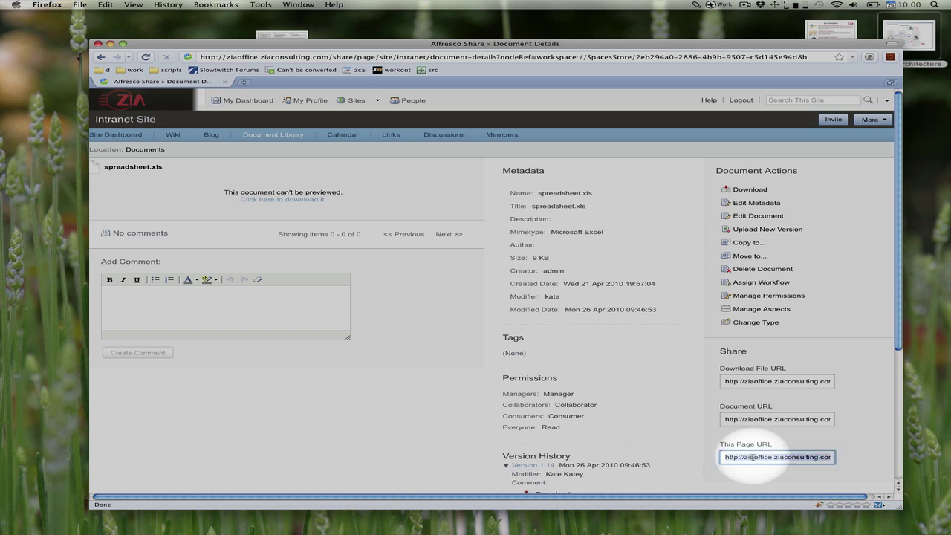
Step: Load the copied spreadsheet.xls details URL in Chrome
{"action": "key", "text": "super+Tab"}
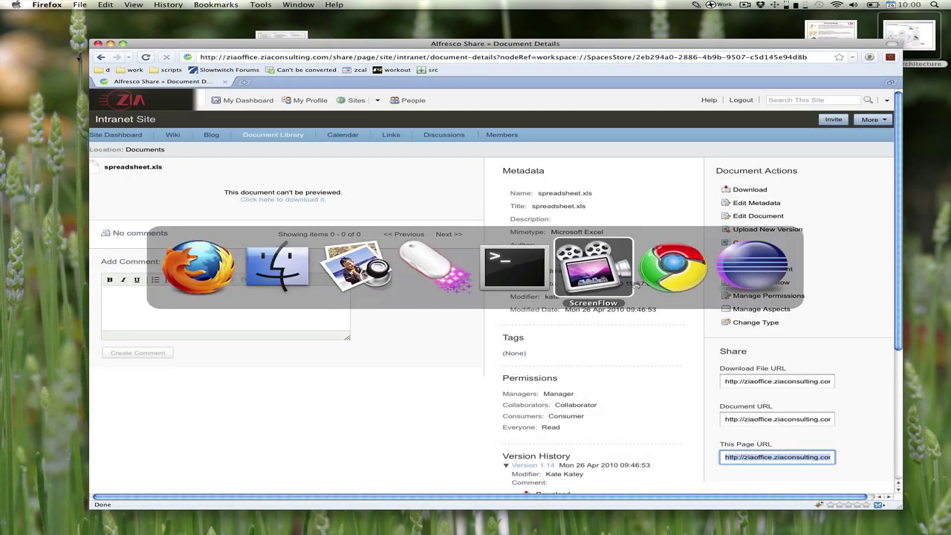
{"action": "left_click", "coordinate": [641, 285]}
{"action": "left_click", "coordinate": [467, 34]}
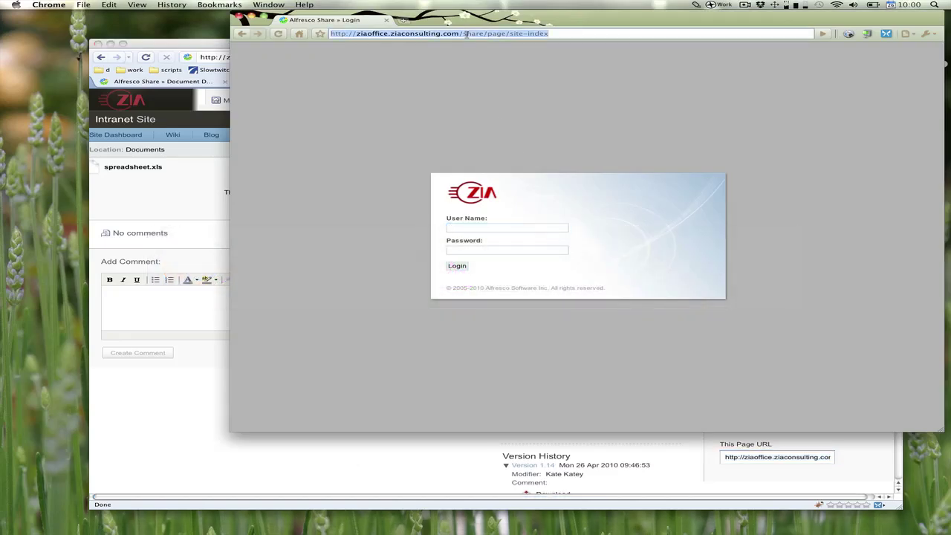
{"action": "key", "text": "super+v"}
{"action": "key", "text": "Return"}
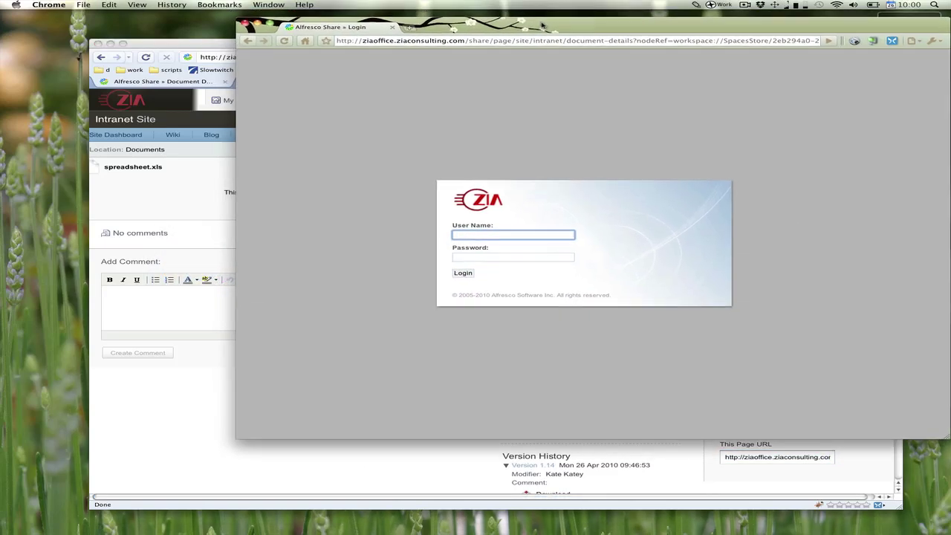
Step: Sign in to Chrome as the second user and shift the Firefox window forward, left
{"action": "type", "text": "jim"}
{"action": "key", "text": "Tab"}
{"action": "key", "text": "Return"}
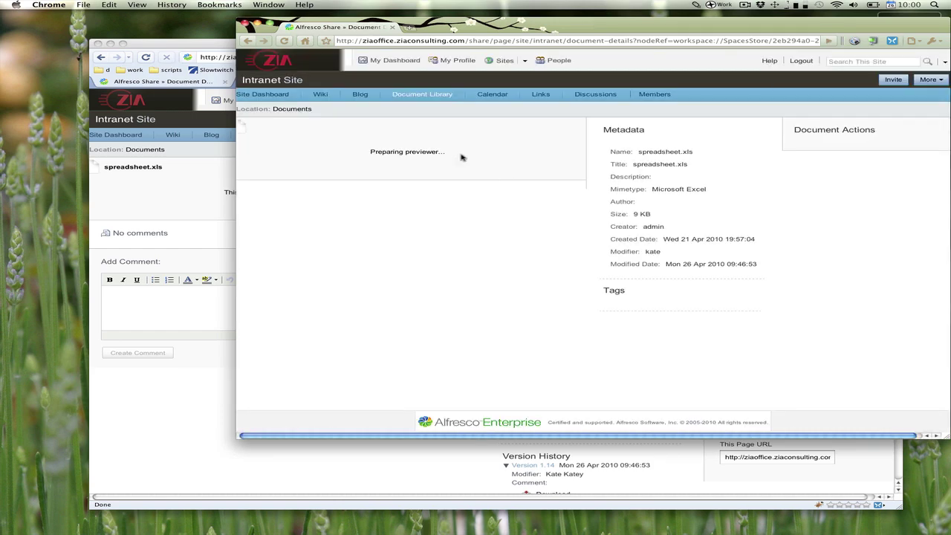
{"action": "left_click_drag", "start_coordinate": [216, 46], "coordinate": [137, 43]}
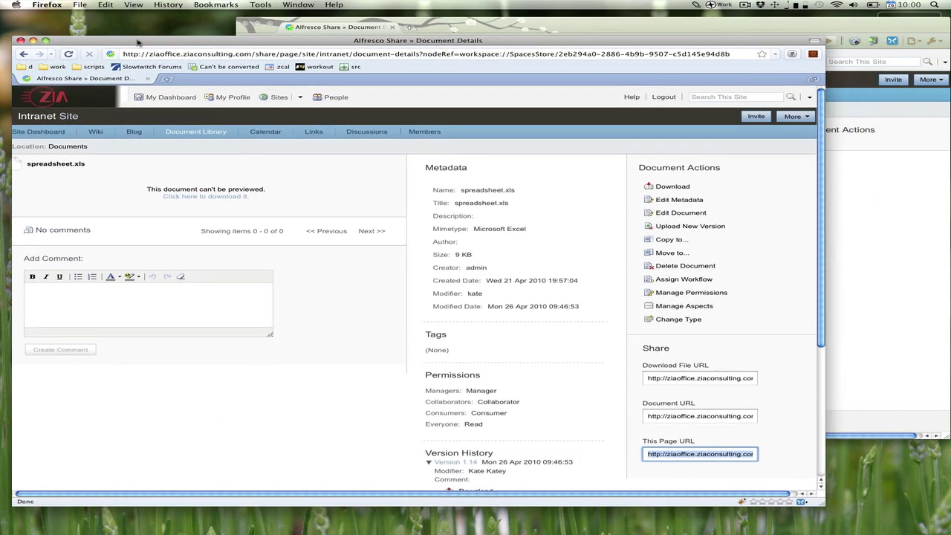
Step: Open spreadsheet.xls in the Zoho Sheet editor and arrange the two browser windows
{"action": "left_click", "coordinate": [672, 213]}
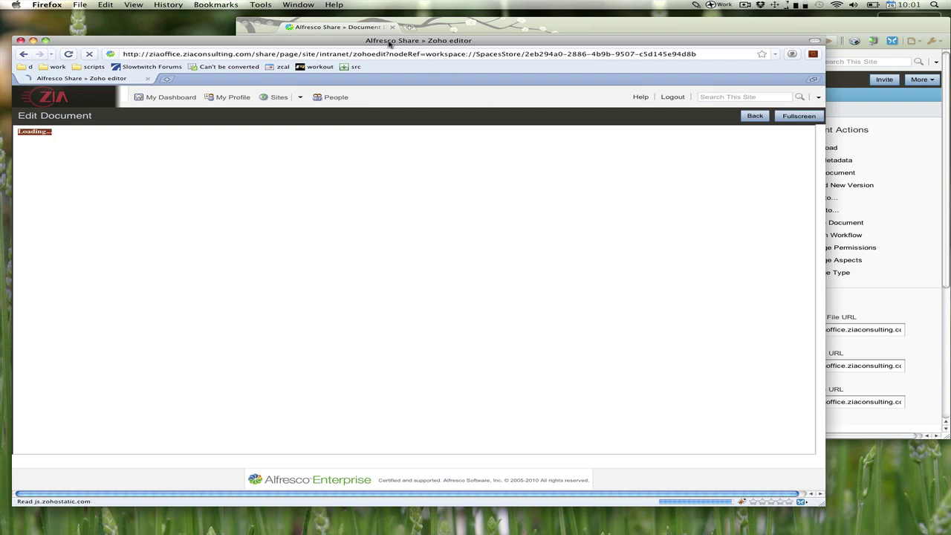
{"action": "left_click_drag", "start_coordinate": [371, 44], "coordinate": [496, 50]}
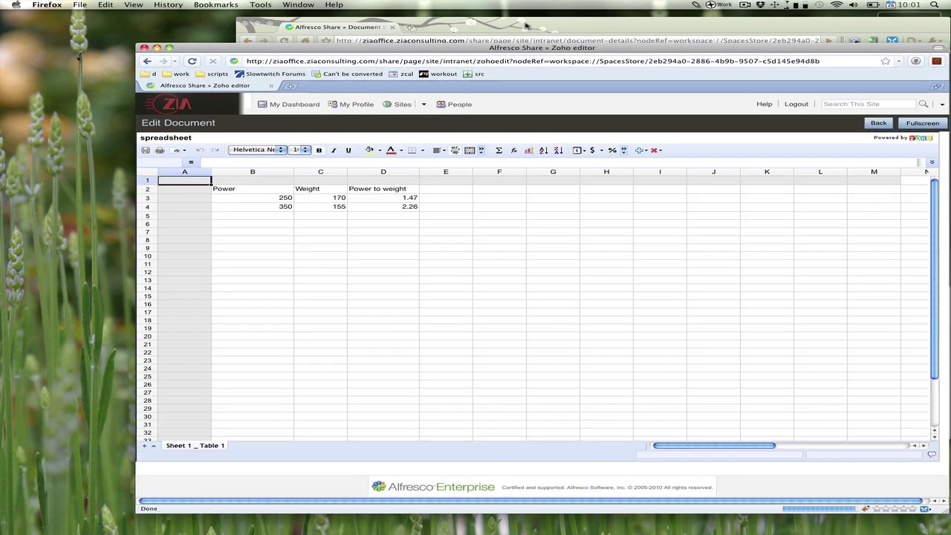
{"action": "left_click_drag", "start_coordinate": [539, 24], "coordinate": [304, 19]}
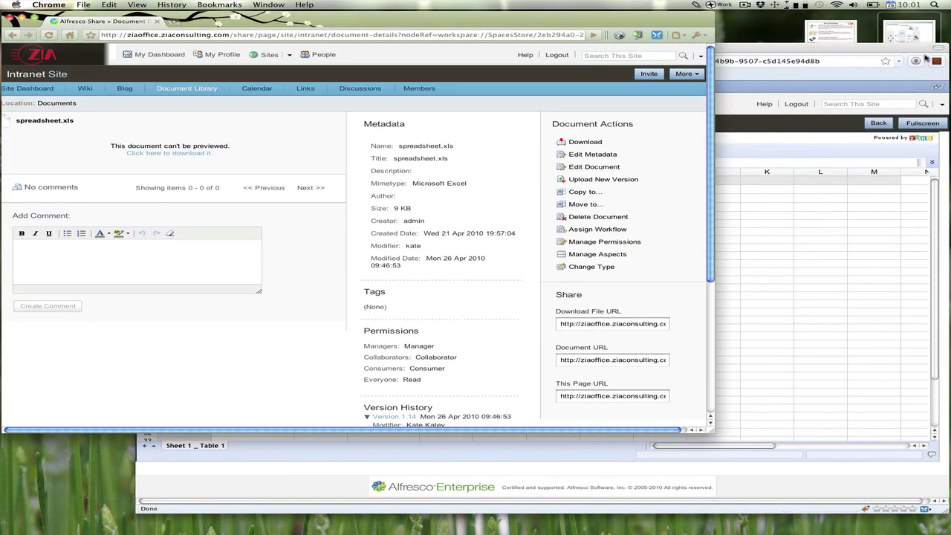
{"action": "left_click", "coordinate": [878, 53]}
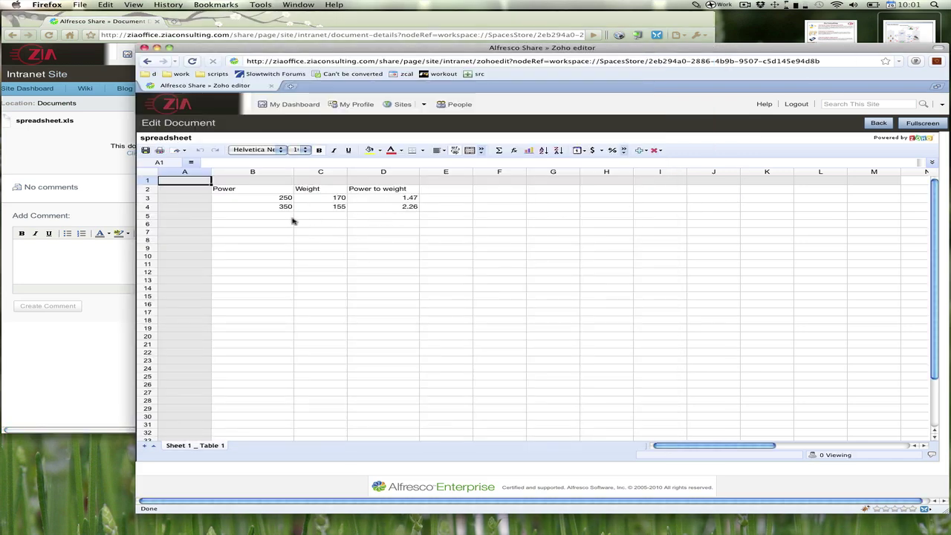
Step: Check that D4 holds =B4/C4, then merge cells E2 and F2
{"action": "left_click", "coordinate": [411, 210]}
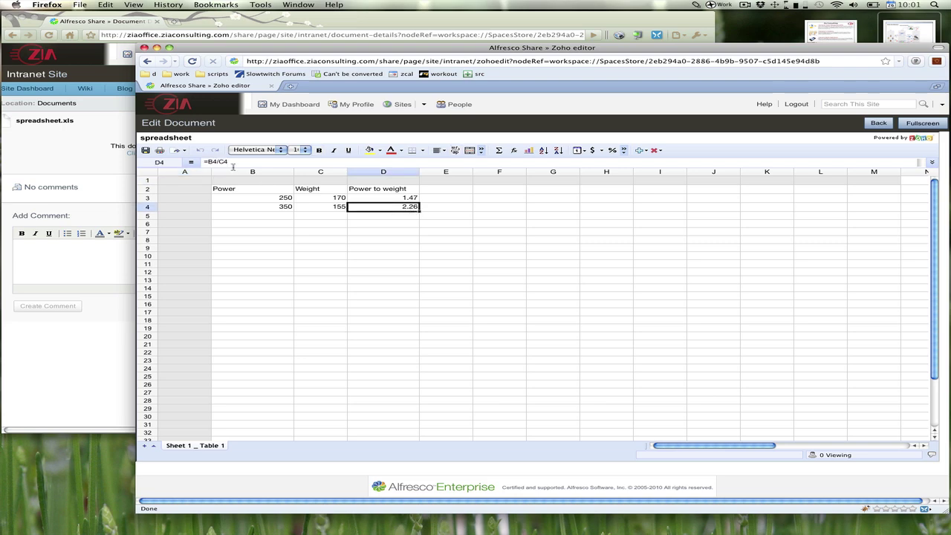
{"action": "left_click", "coordinate": [214, 162]}
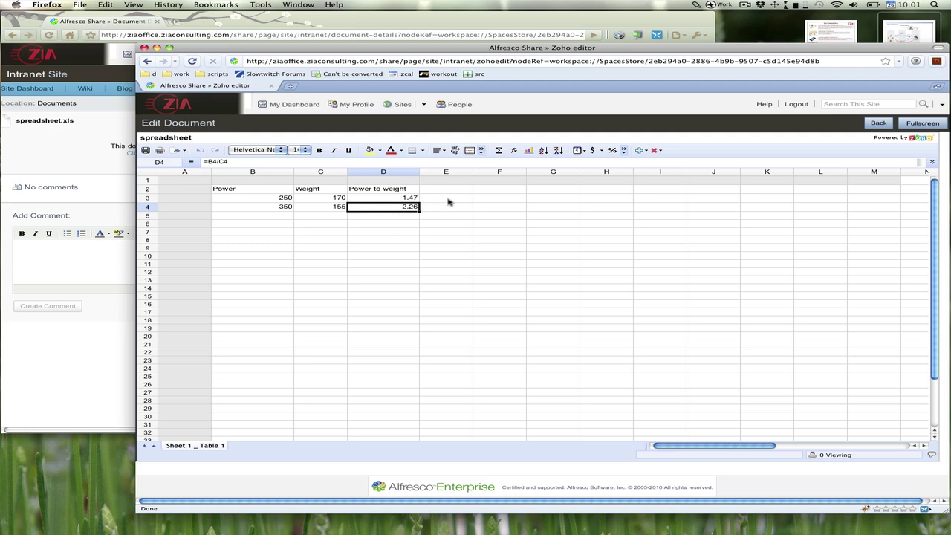
{"action": "left_click_drag", "start_coordinate": [467, 190], "coordinate": [480, 187]}
{"action": "left_click", "coordinate": [470, 151]}
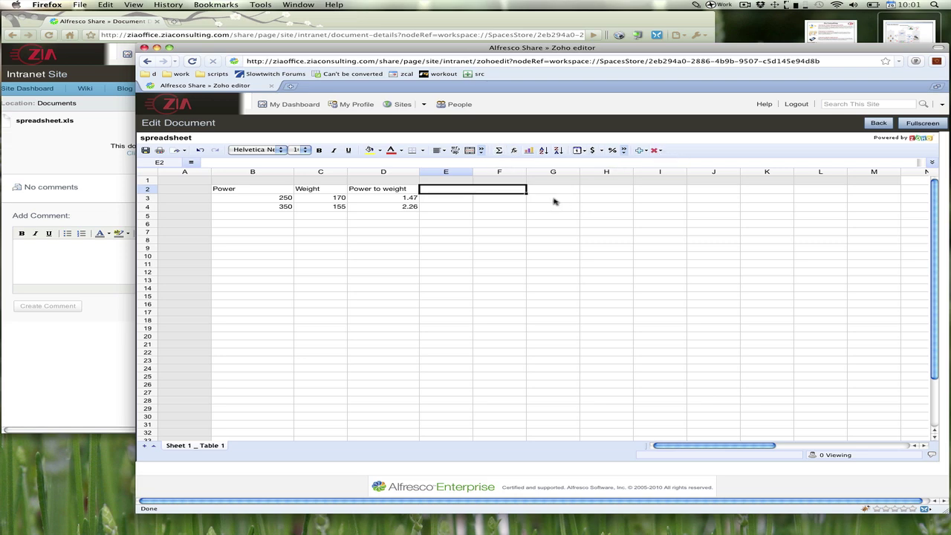
{"action": "left_click", "coordinate": [128, 130]}
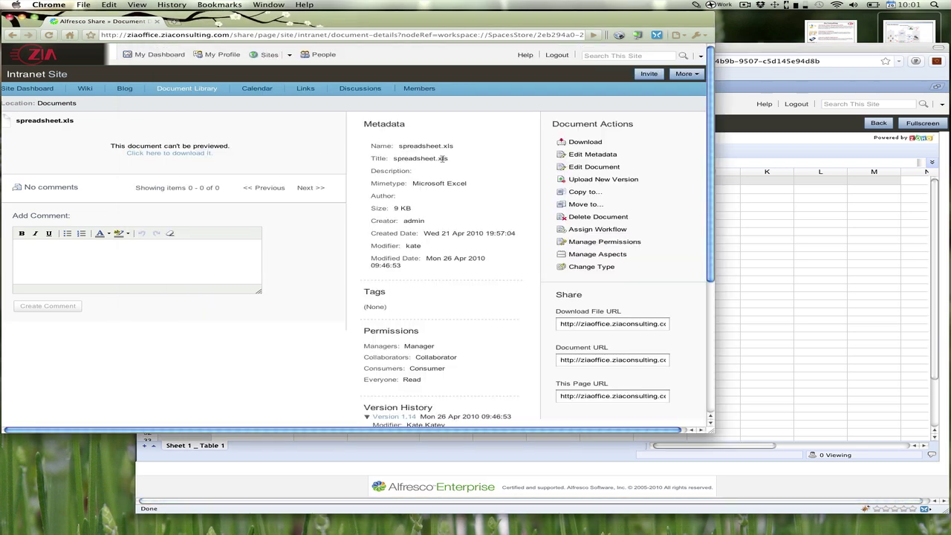
Step: Edit spreadsheet.xls in Zoho Sheet in Chrome and open the '1 Viewing' chat panel
{"action": "left_click", "coordinate": [577, 168]}
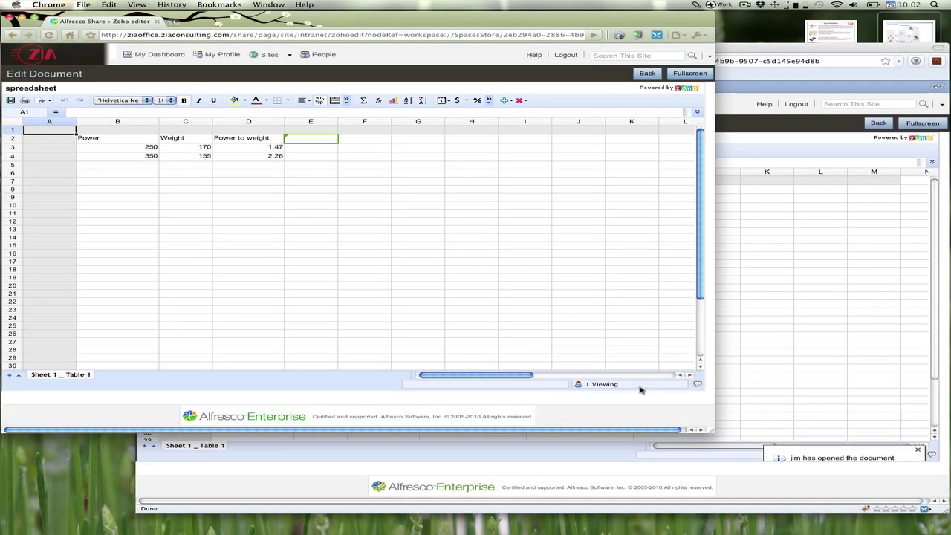
{"action": "left_click", "coordinate": [601, 385]}
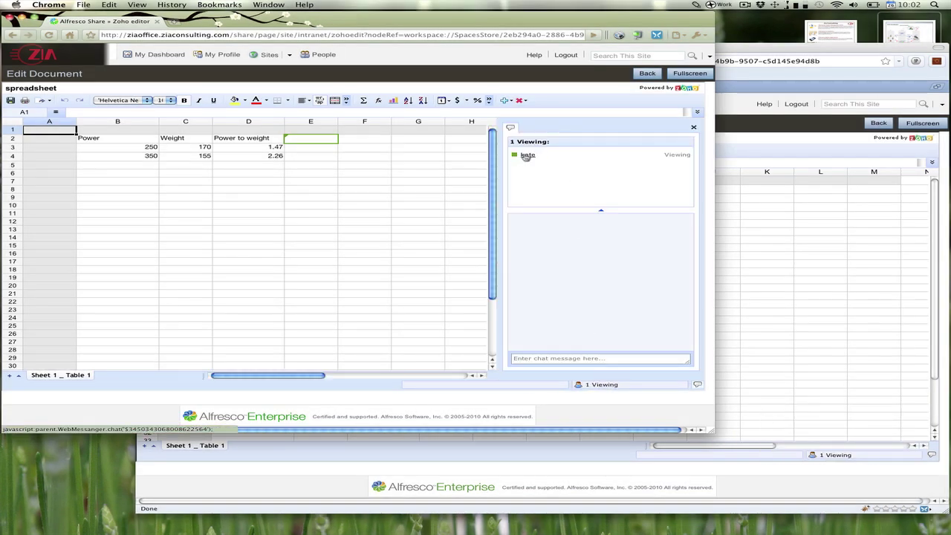
Step: Send a chat greeting to the other user, then enter the discussion room in Firefox
{"action": "left_click", "coordinate": [549, 358]}
{"action": "type", "text": "Hi Kate"}
{"action": "key", "text": "Return"}
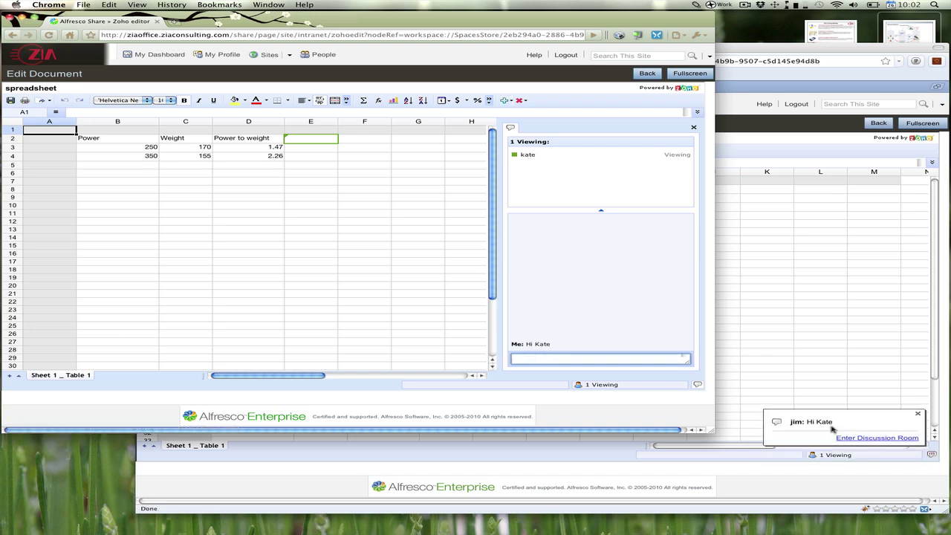
{"action": "left_click", "coordinate": [832, 428]}
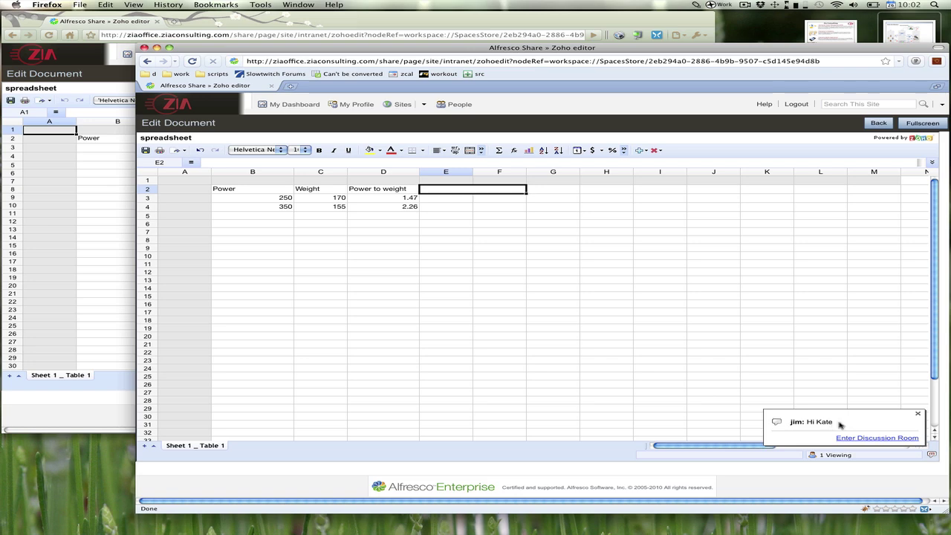
{"action": "left_click", "coordinate": [877, 438]}
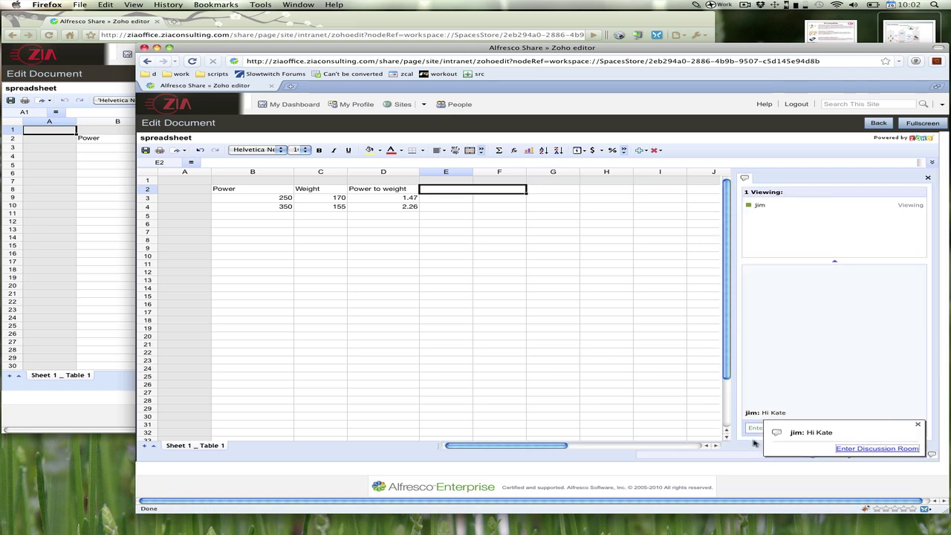
{"action": "left_click", "coordinate": [867, 431]}
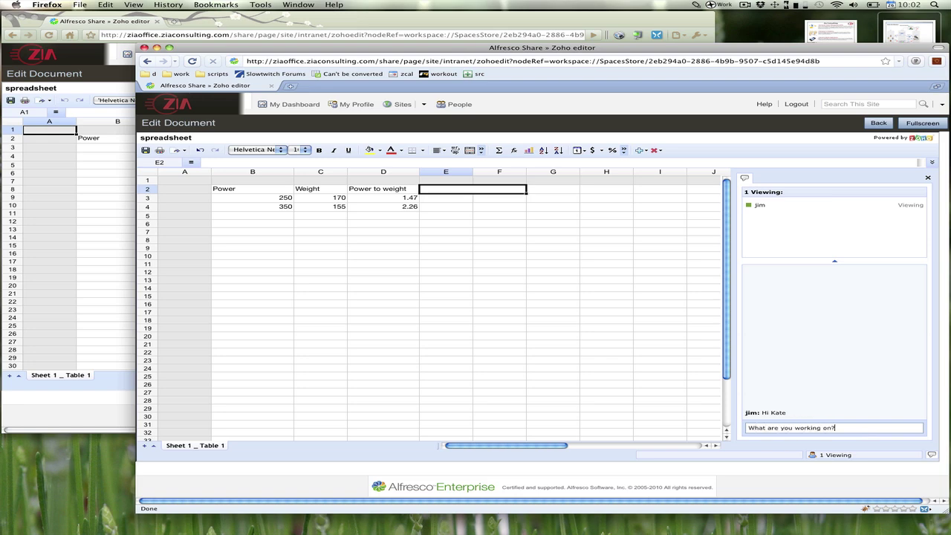
Step: Send the reply 'What are you working on?' and close the chat panels in both windows
{"action": "key", "text": "Return"}
{"action": "left_click", "coordinate": [89, 265]}
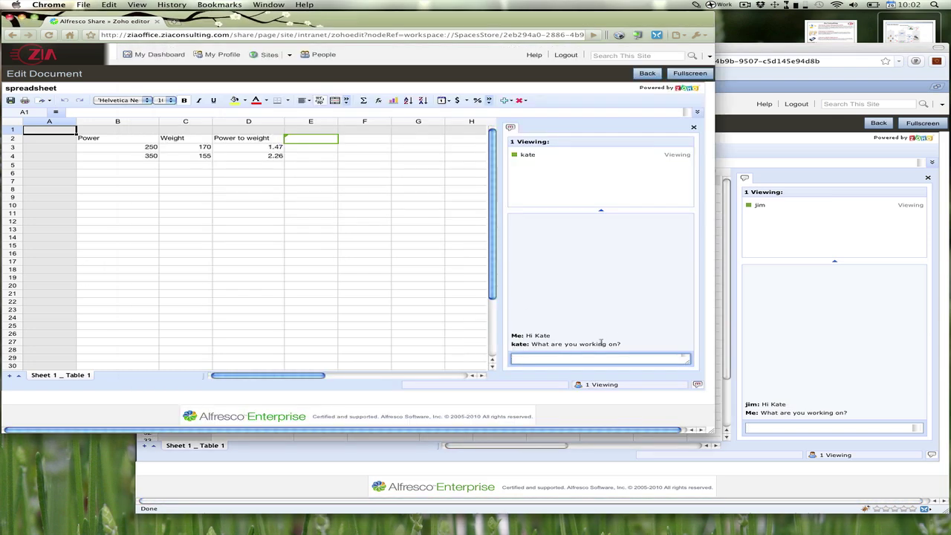
{"action": "left_click", "coordinate": [693, 127]}
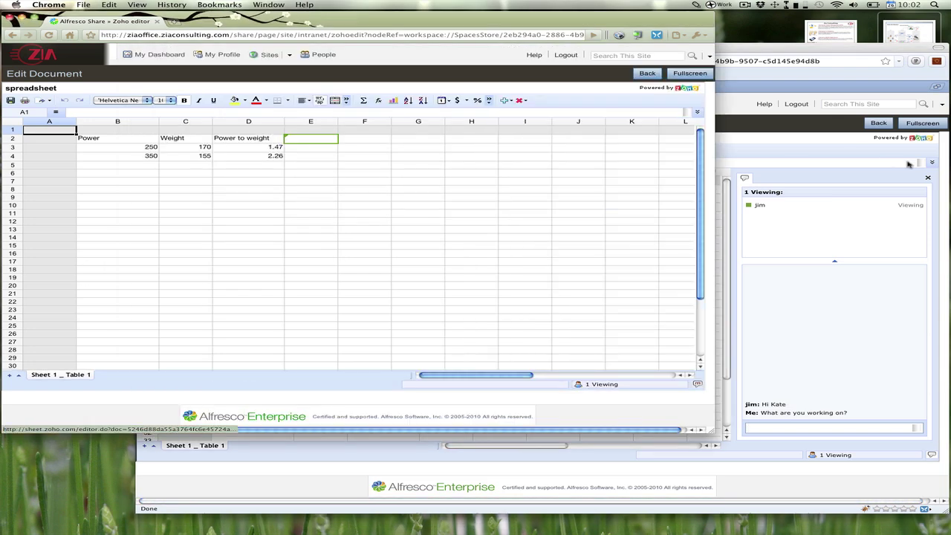
{"action": "left_click", "coordinate": [928, 179]}
{"action": "left_click", "coordinate": [927, 177]}
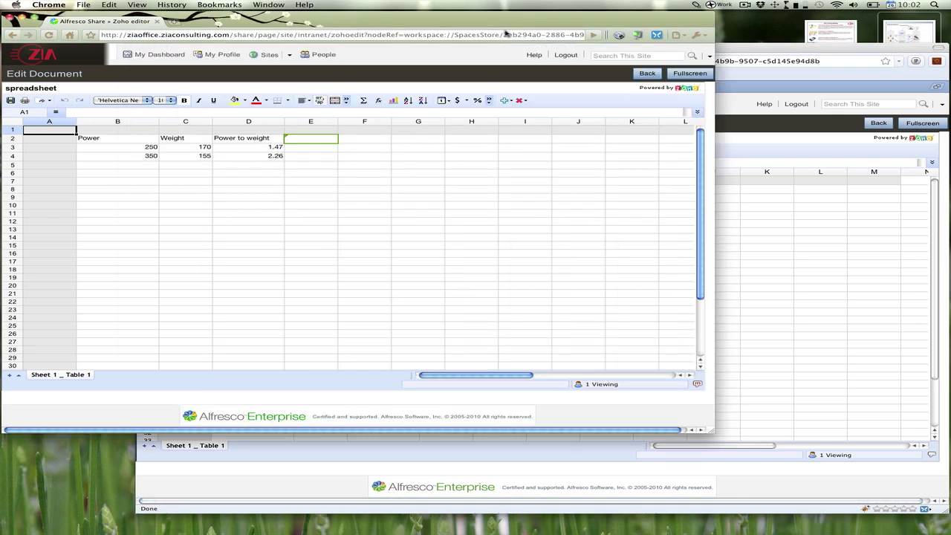
Step: Enter a greeting in cell K7 and confirm it syncs to the other window
{"action": "left_click", "coordinate": [510, 21]}
{"action": "left_click", "coordinate": [527, 182]}
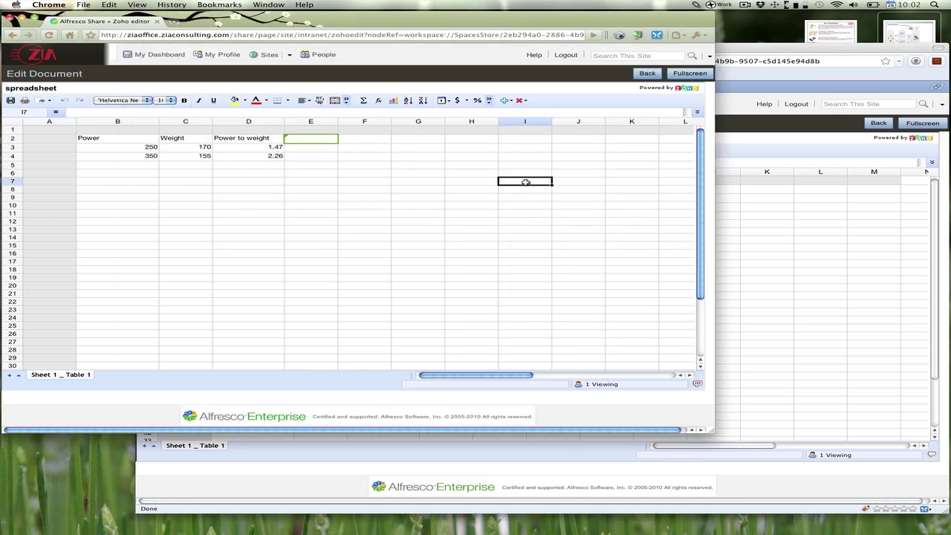
{"action": "left_click", "coordinate": [637, 182]}
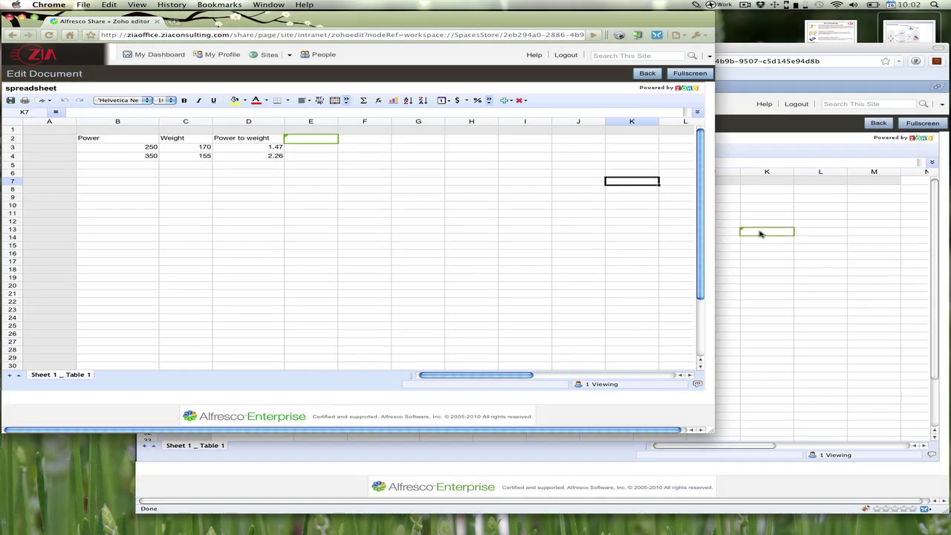
{"action": "left_click", "coordinate": [759, 235]}
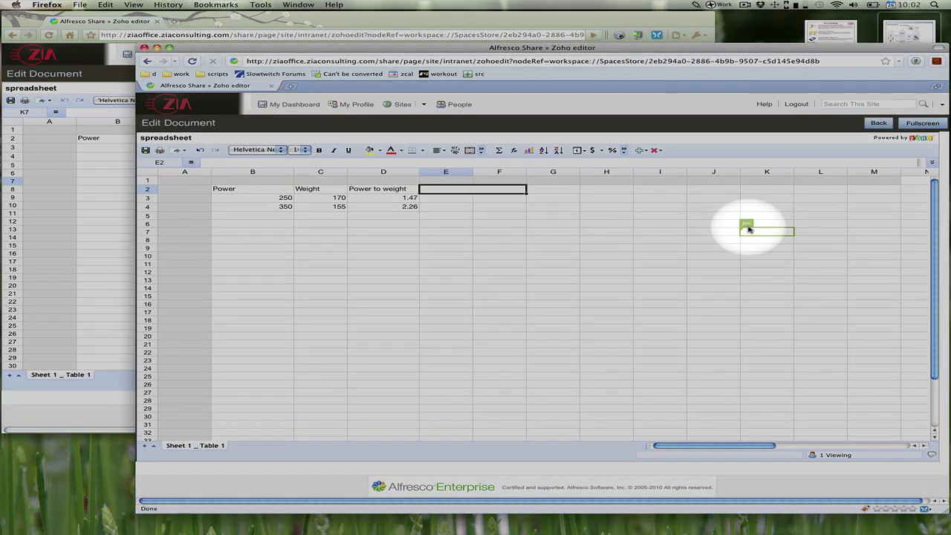
{"action": "key", "text": "super+Tab"}
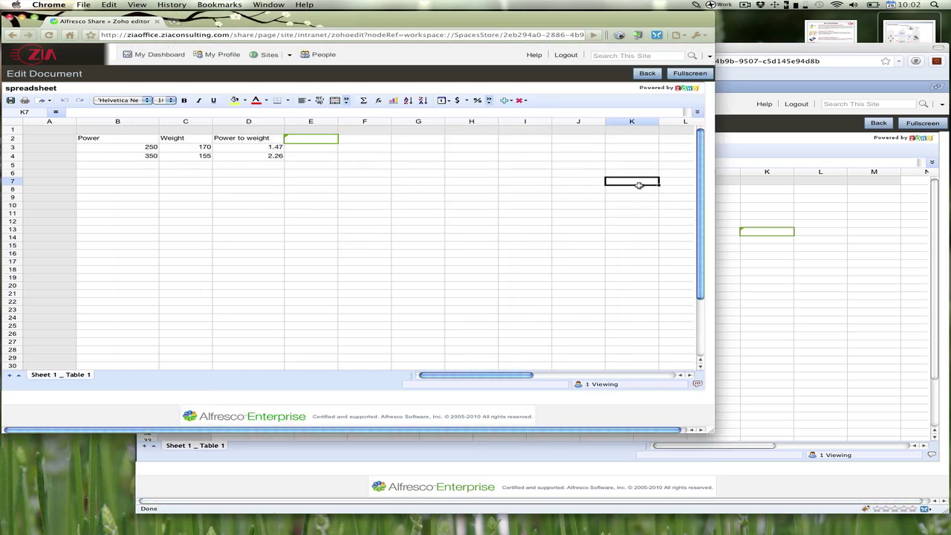
{"action": "left_click", "coordinate": [639, 182]}
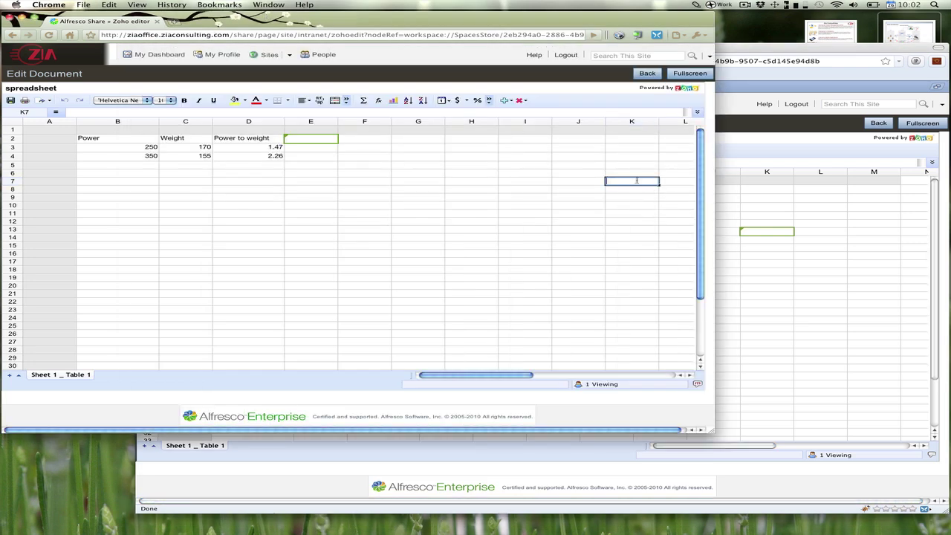
{"action": "key", "text": "Return"}
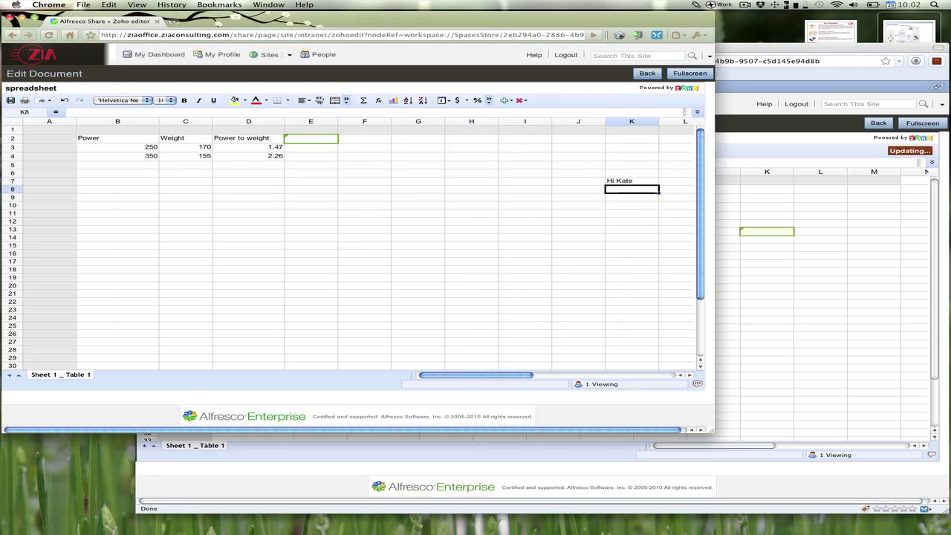
{"action": "left_click", "coordinate": [802, 151]}
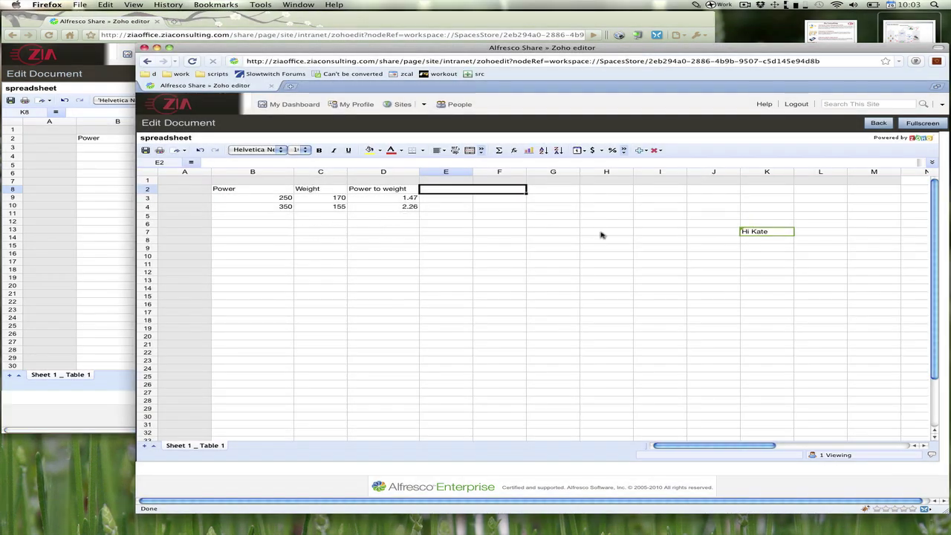
{"action": "left_click", "coordinate": [712, 232]}
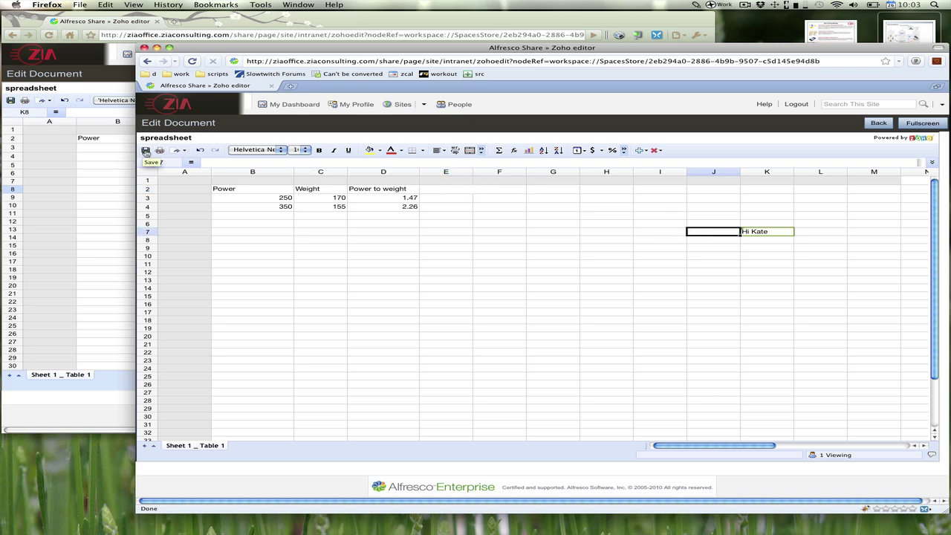
Step: Save the spreadsheet as a new version and check who else is viewing it
{"action": "left_click", "coordinate": [146, 150]}
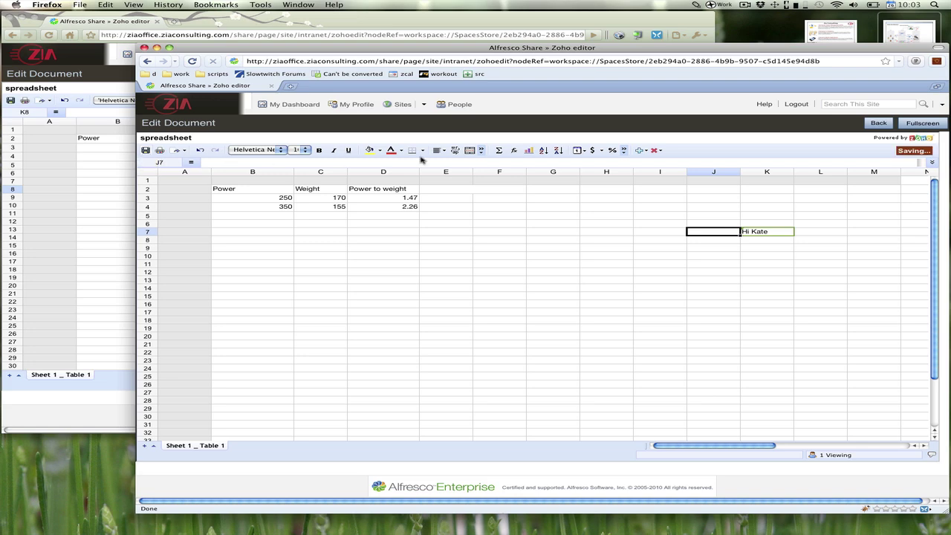
{"action": "left_click", "coordinate": [879, 123]}
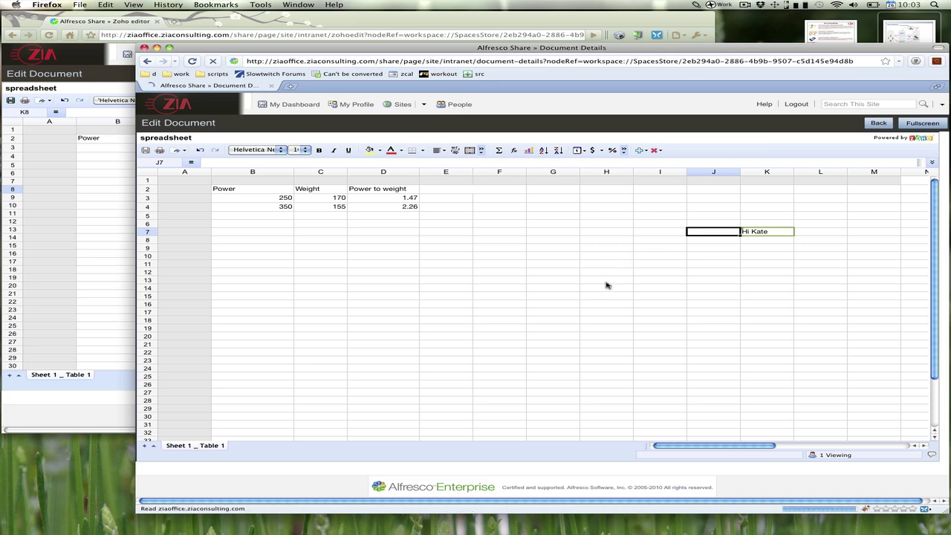
{"action": "left_click", "coordinate": [122, 240]}
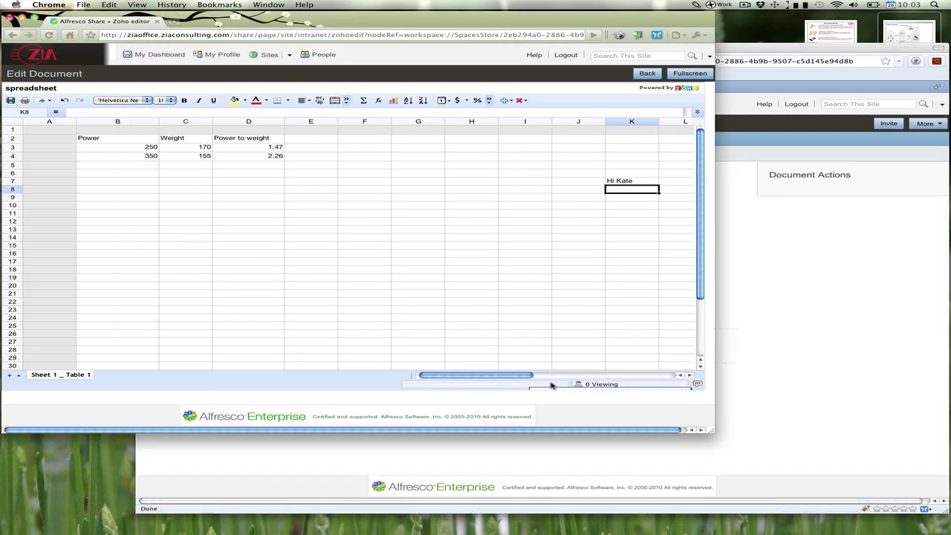
{"action": "left_click", "coordinate": [595, 386]}
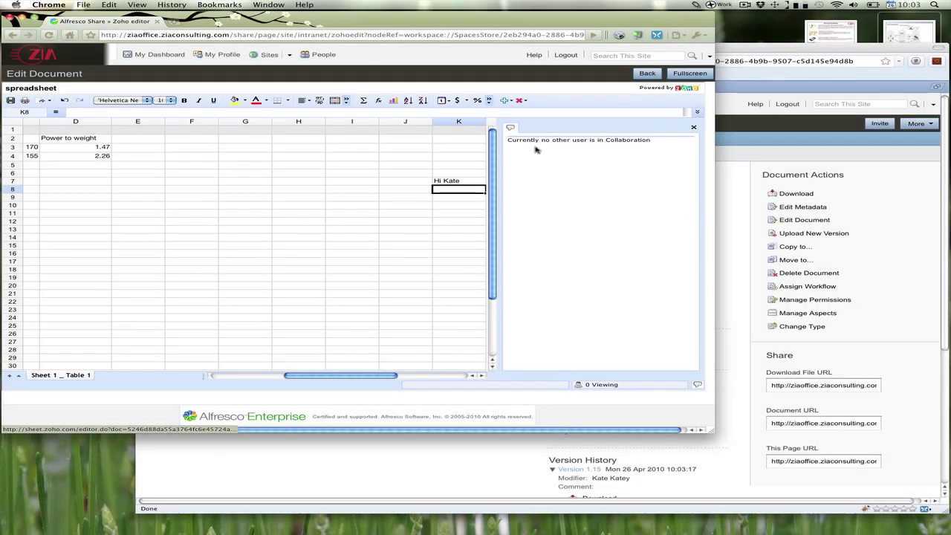
{"action": "left_click", "coordinate": [592, 145]}
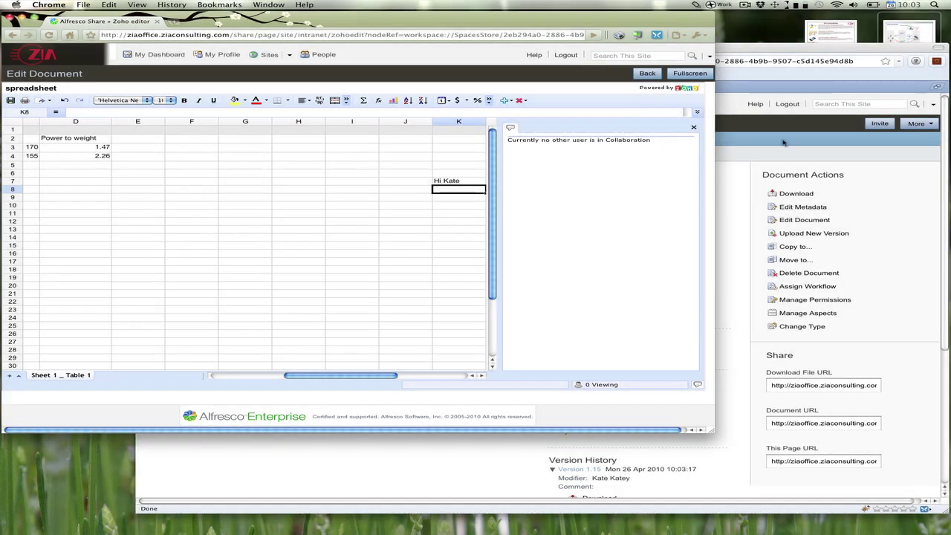
Step: Confirm Version 1.15 is latest in Version History, then select cell D5 in the spreadsheet editor
{"action": "left_click", "coordinate": [784, 143]}
{"action": "scroll", "coordinate": [498, 434], "scroll_direction": "down", "scroll_amount": 4}
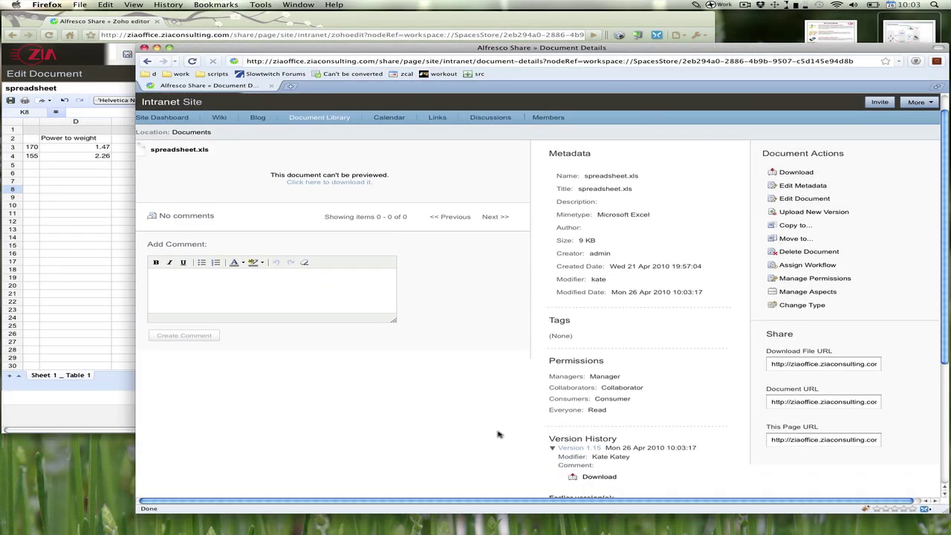
{"action": "left_click", "coordinate": [677, 335]}
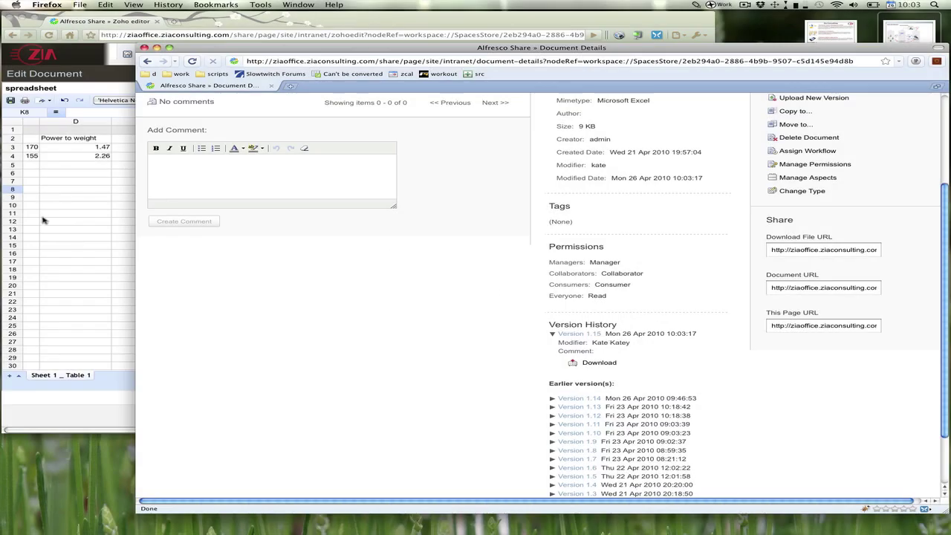
{"action": "left_click", "coordinate": [50, 220]}
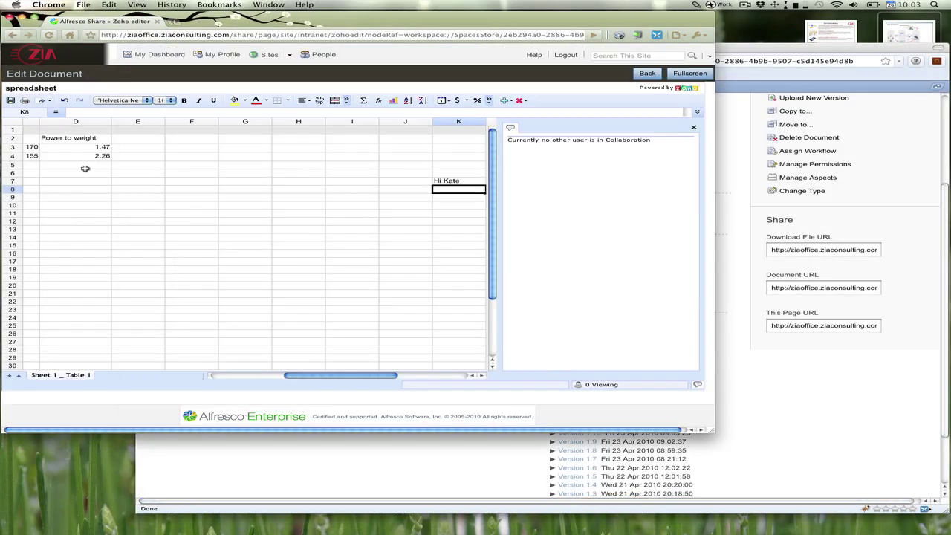
{"action": "left_click", "coordinate": [85, 170]}
Step: Enter 'A Change' in cell B6 and save the spreadsheet as a new version
{"action": "left_click", "coordinate": [234, 376]}
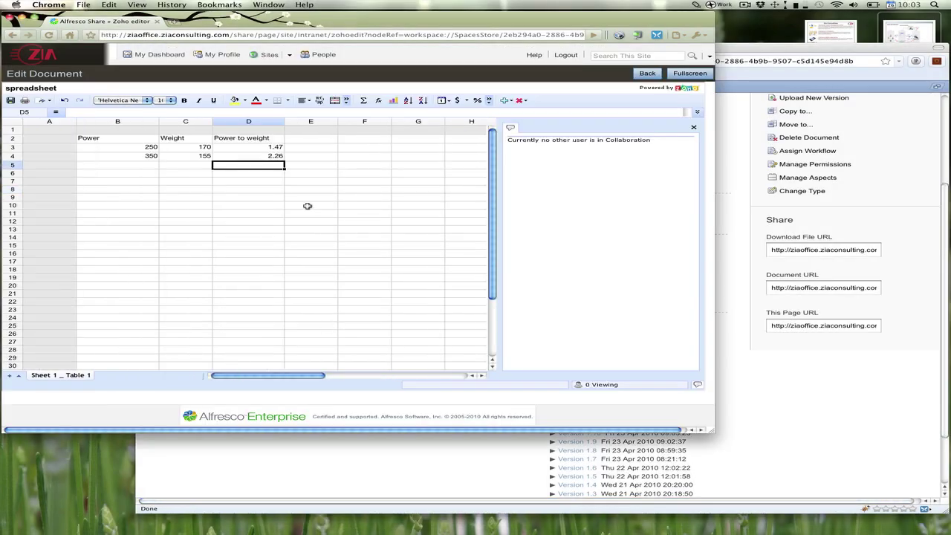
{"action": "left_click", "coordinate": [108, 173]}
{"action": "type", "text": "A Change"}
{"action": "key", "text": "Return"}
{"action": "left_click", "coordinate": [11, 102]}
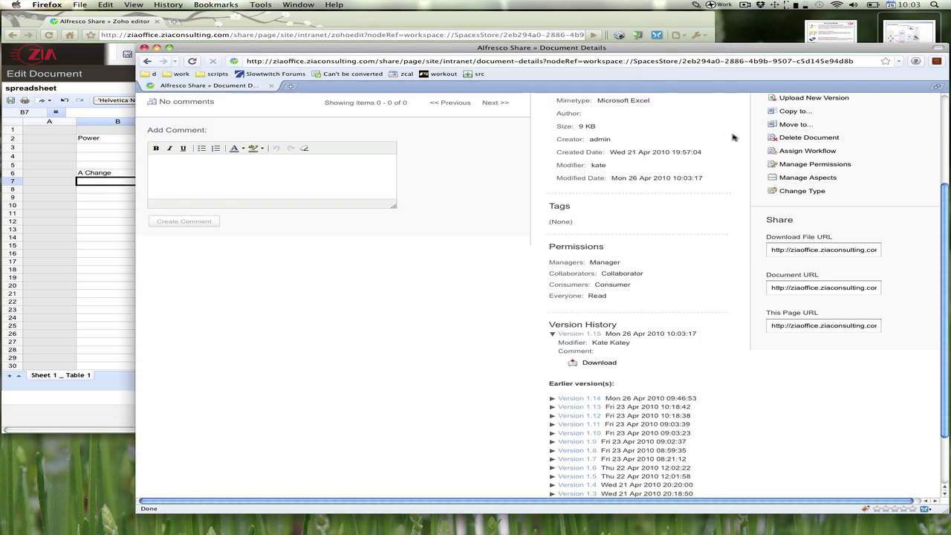
Step: Reload the Document Details page to confirm Version 1.16 is listed
{"action": "left_click", "coordinate": [192, 61]}
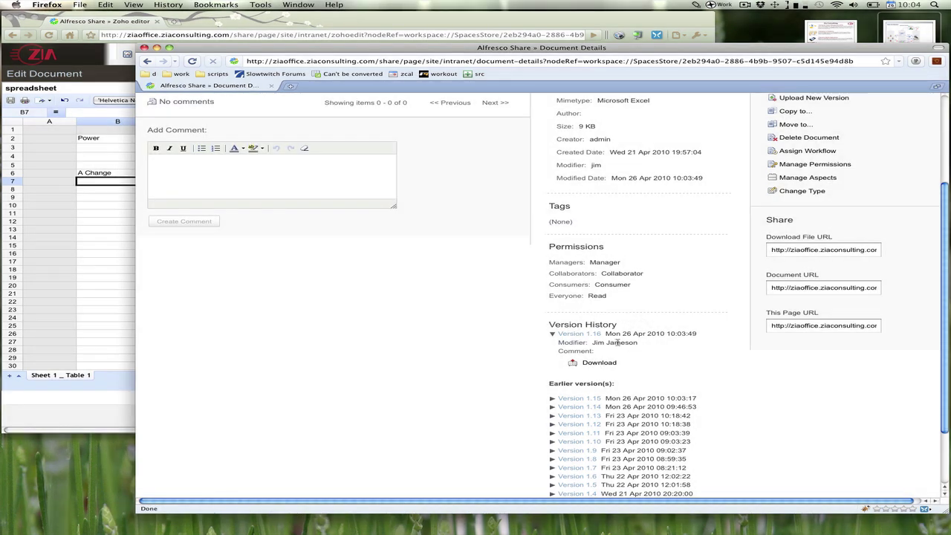
{"action": "scroll", "coordinate": [616, 341], "scroll_direction": "up", "scroll_amount": 3}
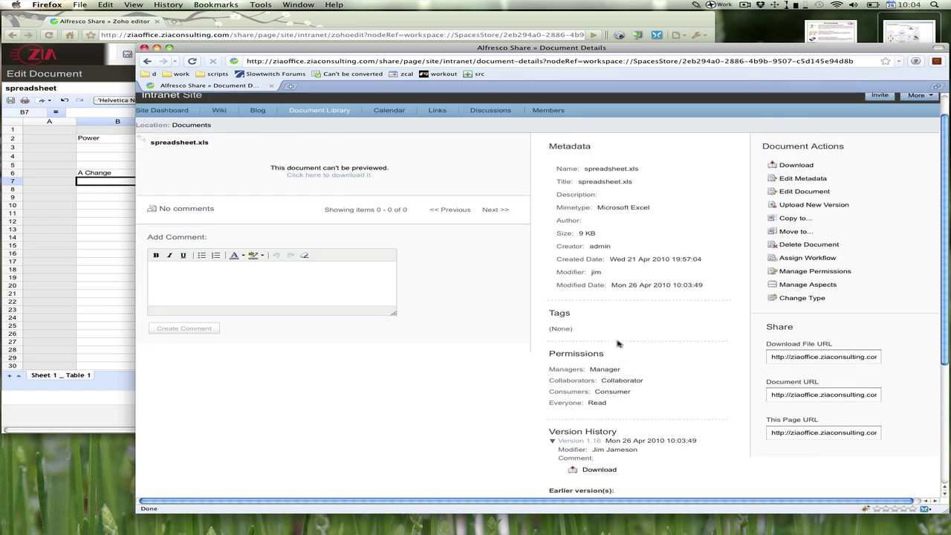
{"action": "scroll", "coordinate": [617, 343], "scroll_direction": "down", "scroll_amount": 1}
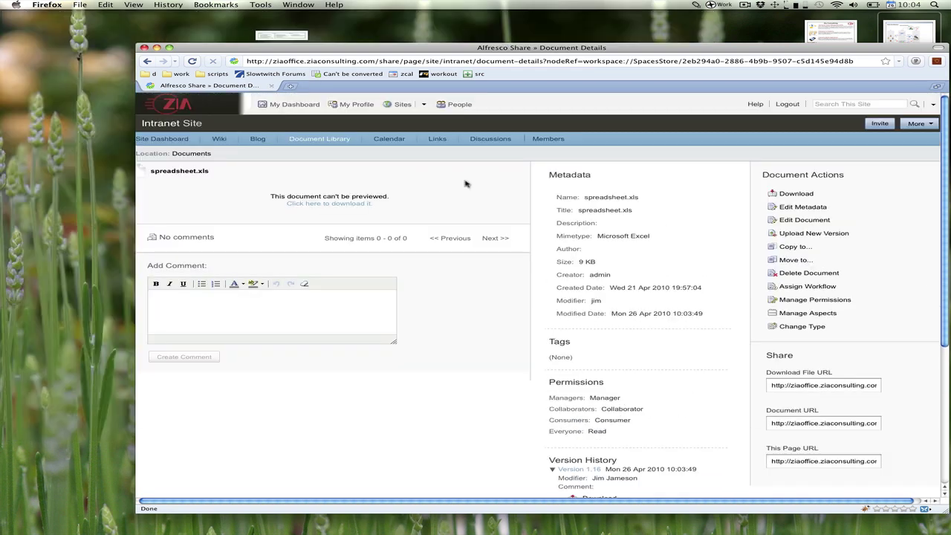
Step: From the Document Library, open Native iPhone App Info.docx's details and choose Edit Document
{"action": "left_click", "coordinate": [322, 142]}
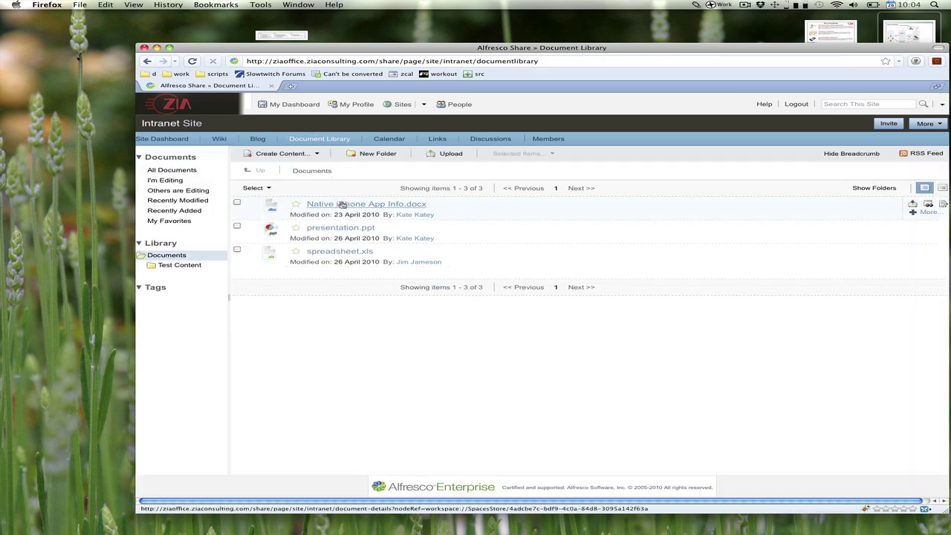
{"action": "left_click", "coordinate": [343, 205]}
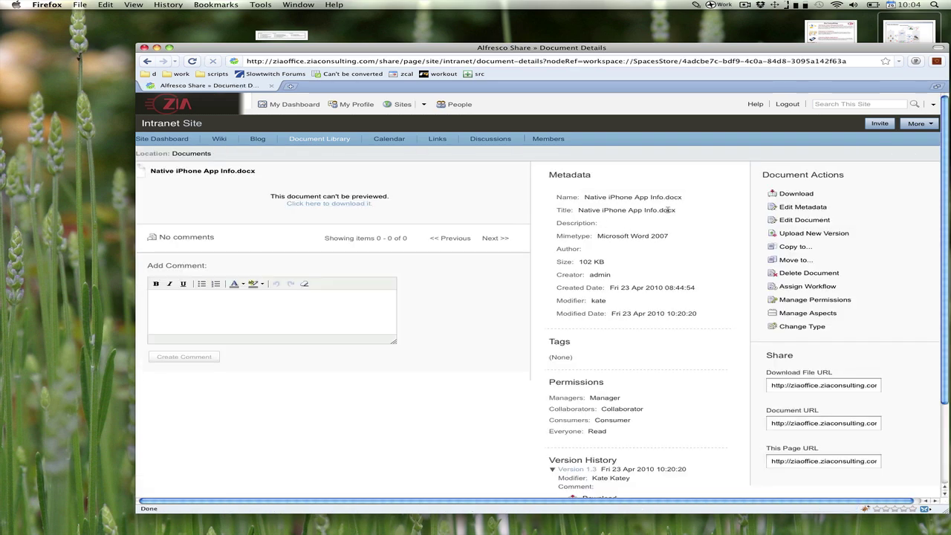
{"action": "double_click", "coordinate": [672, 211]}
{"action": "left_click", "coordinate": [806, 220]}
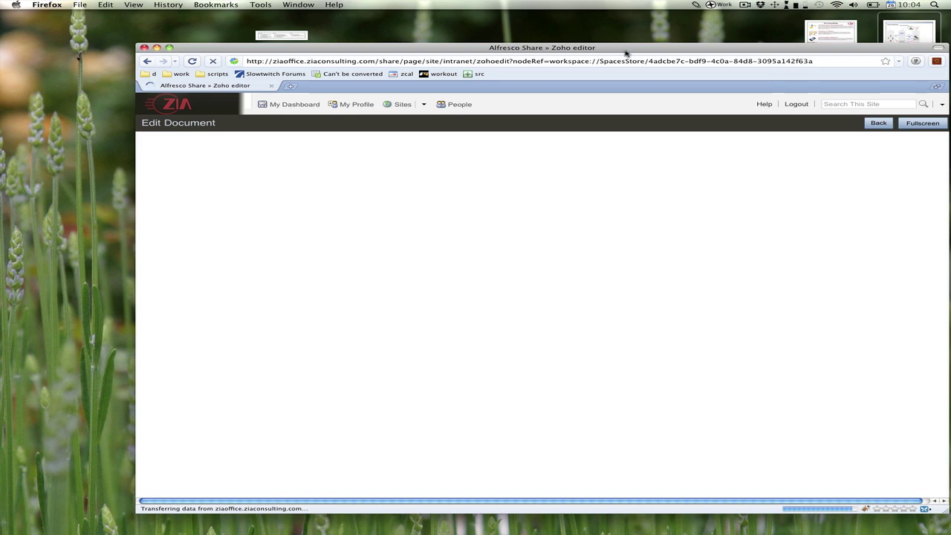
Step: Scroll through Native iPhone App Info.docx in Zoho Writer, past the iPhone screenshot, to the end
{"action": "left_click_drag", "start_coordinate": [628, 49], "coordinate": [584, 48]}
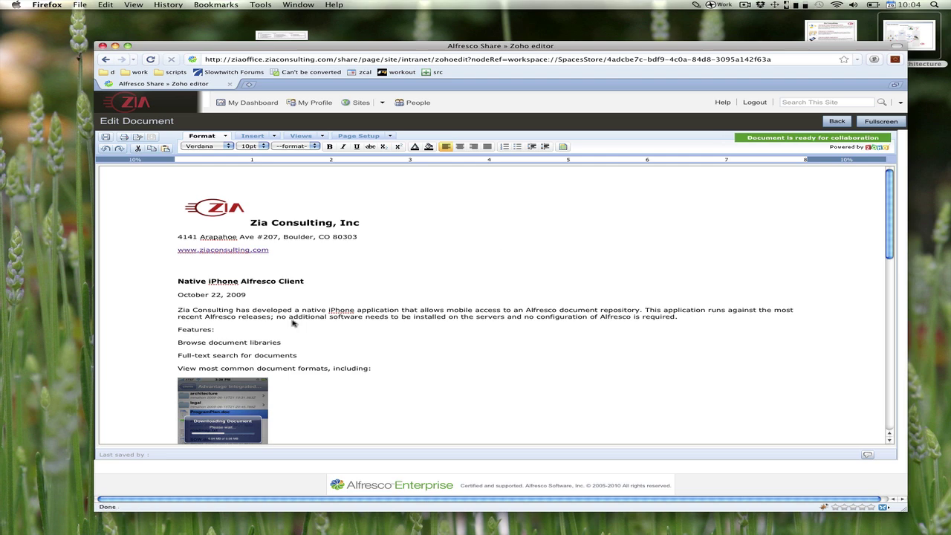
{"action": "scroll", "coordinate": [261, 338], "scroll_direction": "down", "scroll_amount": 1}
{"action": "scroll", "coordinate": [261, 337], "scroll_direction": "down", "scroll_amount": 3}
{"action": "left_click", "coordinate": [228, 314]}
{"action": "scroll", "coordinate": [294, 319], "scroll_direction": "down", "scroll_amount": 5}
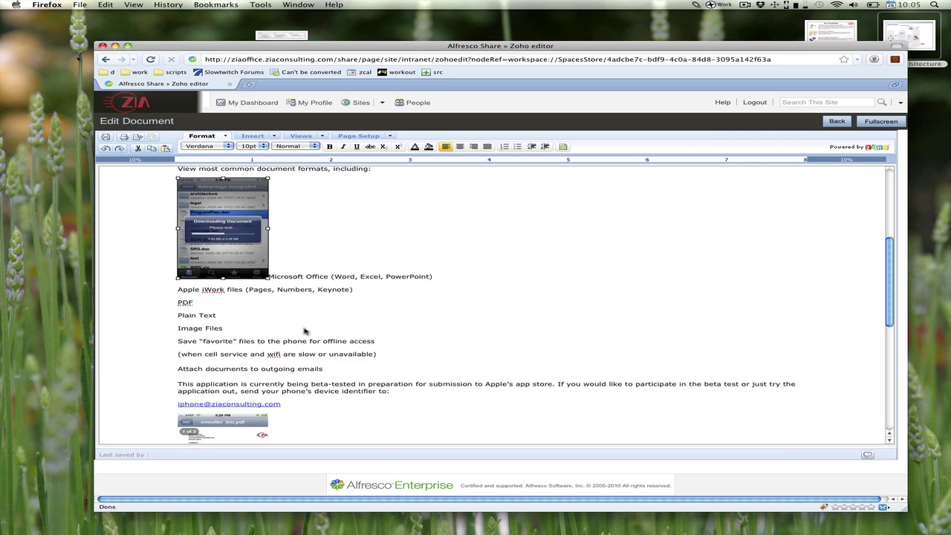
{"action": "scroll", "coordinate": [251, 332], "scroll_direction": "down", "scroll_amount": 1}
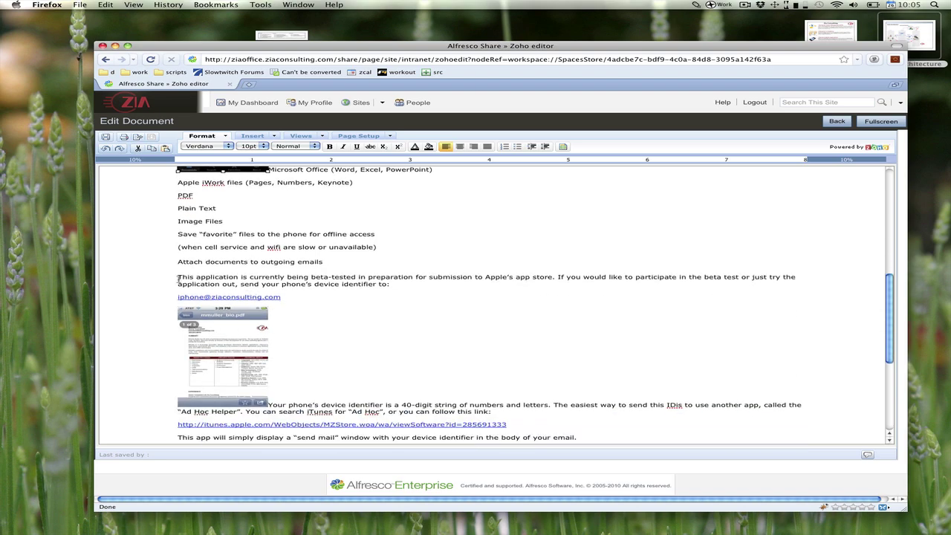
{"action": "scroll", "coordinate": [333, 373], "scroll_direction": "down", "scroll_amount": 2}
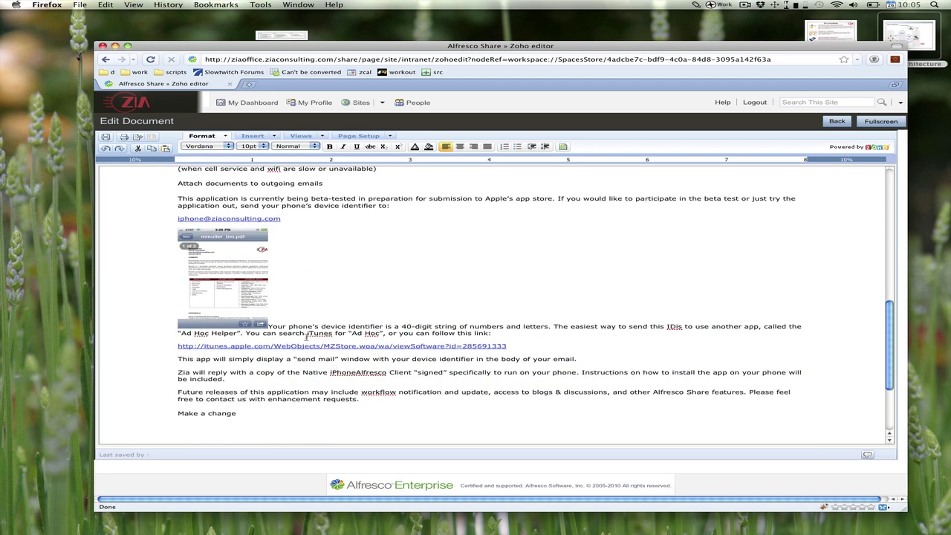
{"action": "scroll", "coordinate": [298, 364], "scroll_direction": "down", "scroll_amount": 4}
{"action": "scroll", "coordinate": [292, 378], "scroll_direction": "up", "scroll_amount": 15}
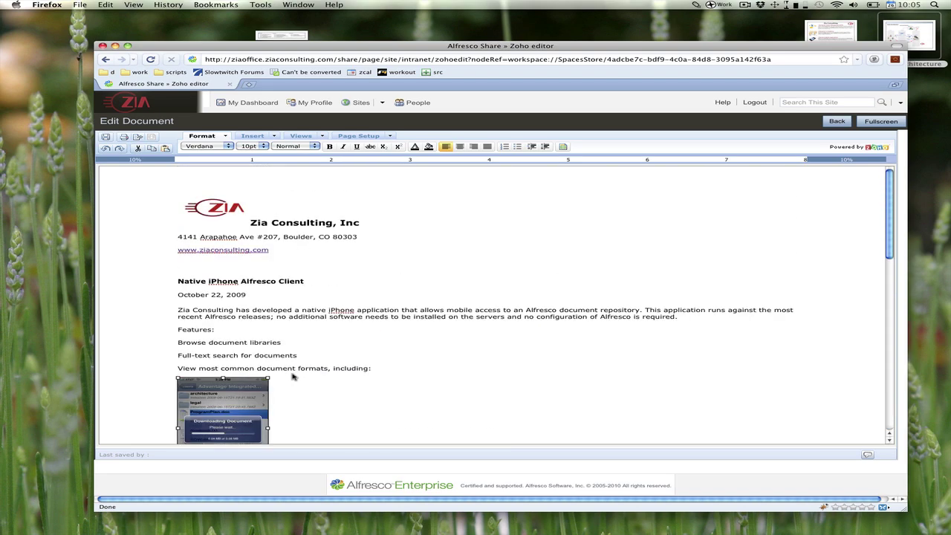
Step: Add a bold 'Make a change here' line below the intro paragraph, save, and return to details
{"action": "left_click", "coordinate": [674, 324]}
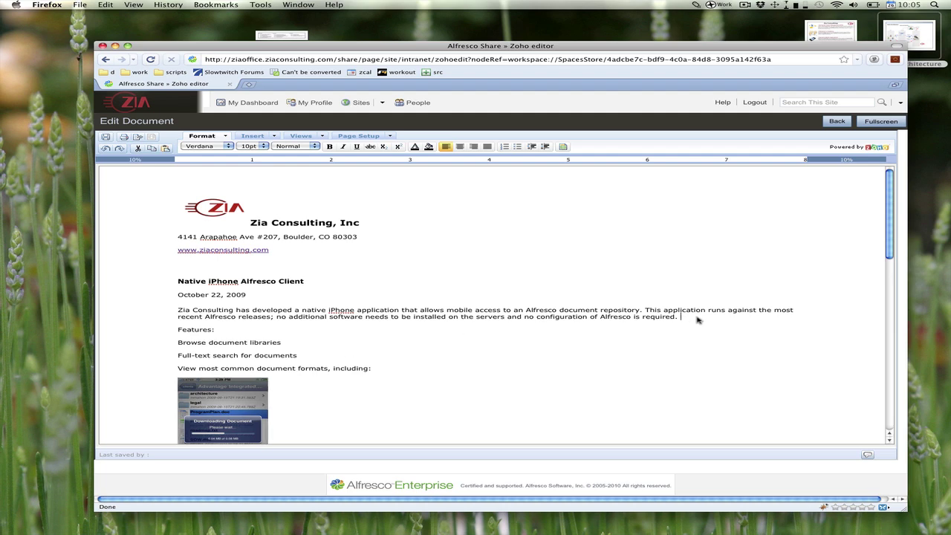
{"action": "key", "text": "Return"}
{"action": "type", "text": "Make a chang"}
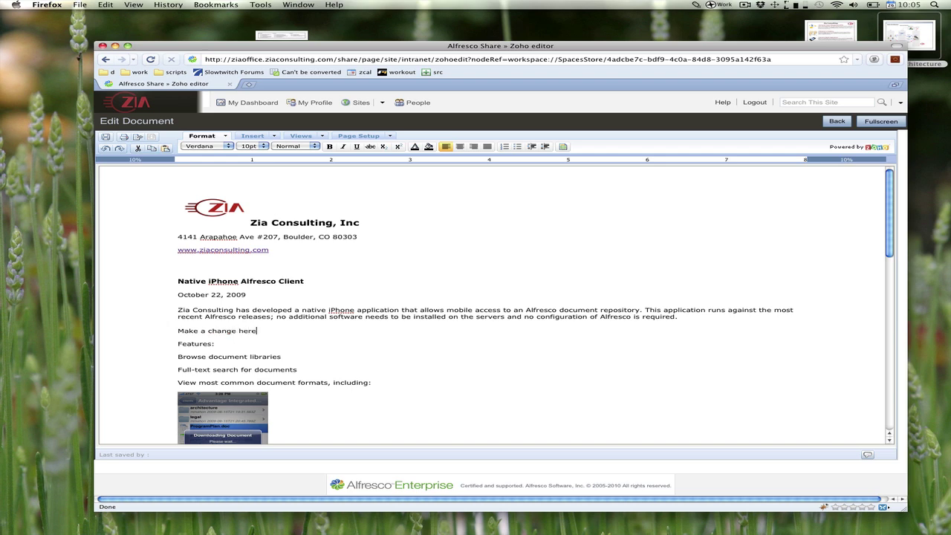
{"action": "key", "text": "alt+shift+Left"}
{"action": "key", "text": "alt+shift+Left"}
{"action": "key", "text": "alt+shift+Left"}
{"action": "key", "text": "alt+shift+Left"}
{"action": "key", "text": "super+b"}
{"action": "left_click", "coordinate": [325, 310]}
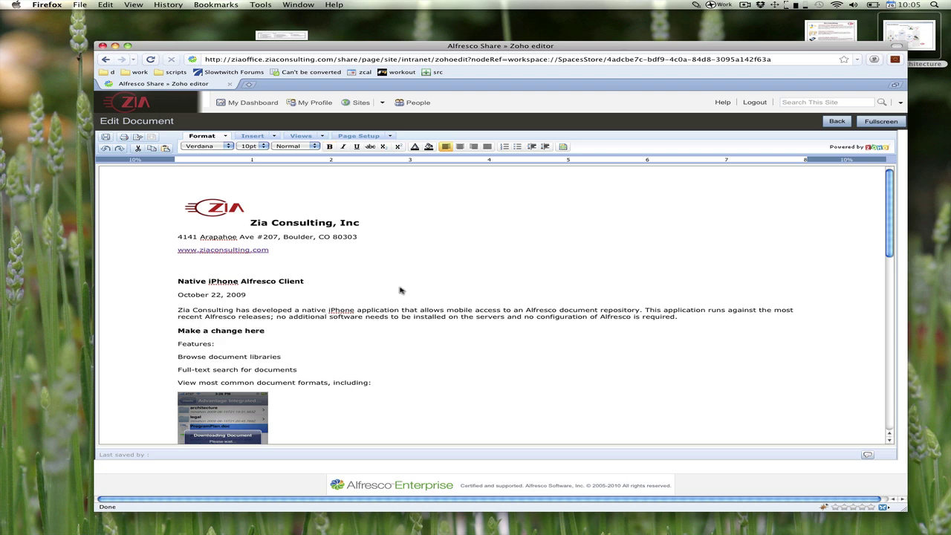
{"action": "left_click", "coordinate": [106, 138]}
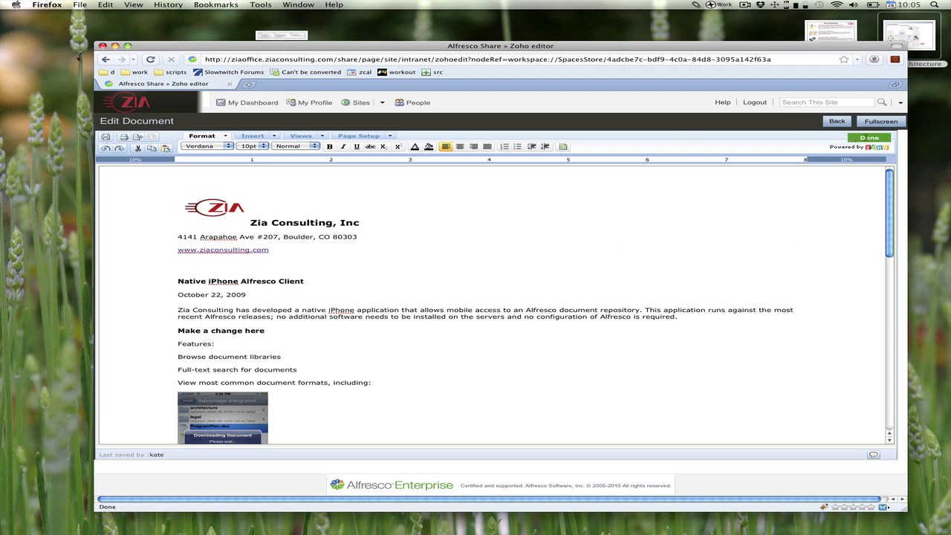
{"action": "left_click", "coordinate": [835, 125]}
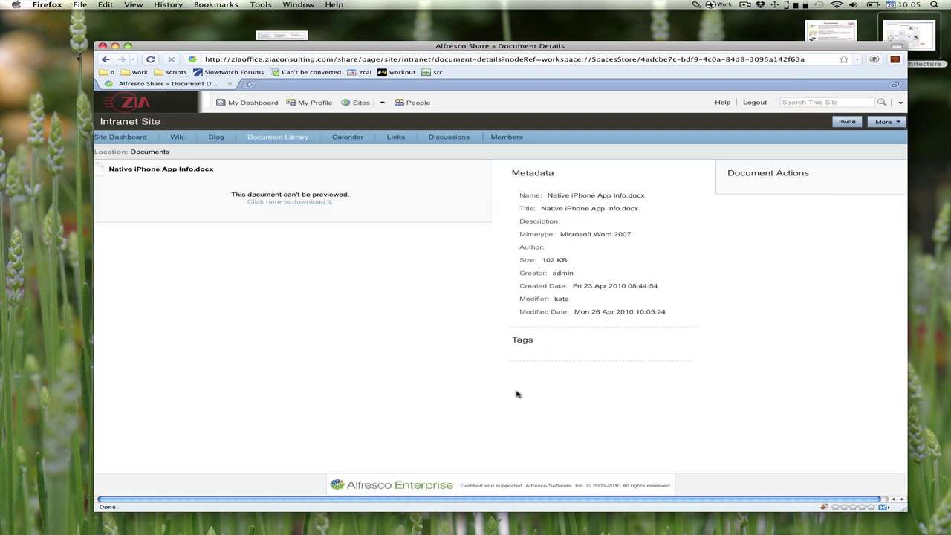
Step: Verify Version 1.4 in the Word document's Version History, then return to the Document Library
{"action": "scroll", "coordinate": [605, 453], "scroll_direction": "down", "scroll_amount": 1}
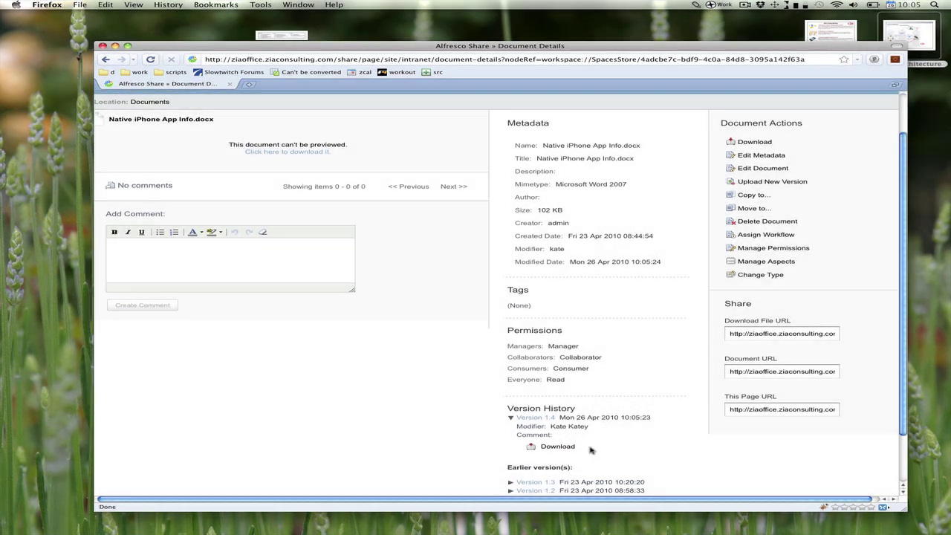
{"action": "scroll", "coordinate": [575, 310], "scroll_direction": "up", "scroll_amount": 1}
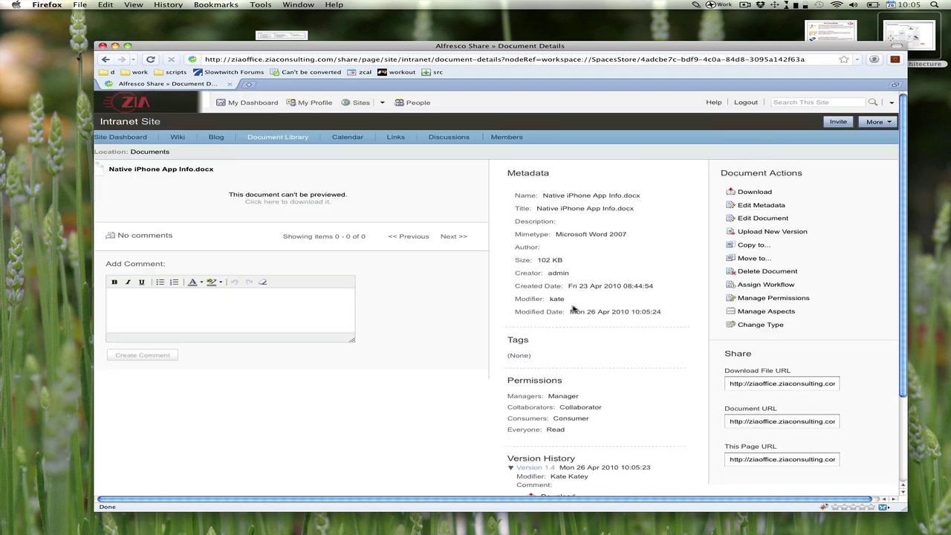
{"action": "left_click", "coordinate": [261, 142]}
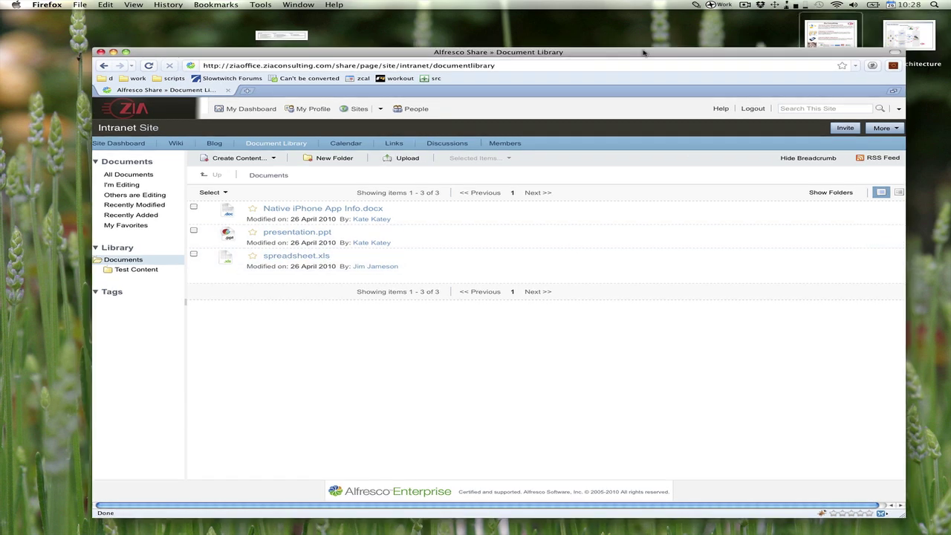
Step: Hide Firefox and open the zia overview image from the desktop in Preview
{"action": "key", "text": "super+h"}
{"action": "double_click", "coordinate": [831, 43]}
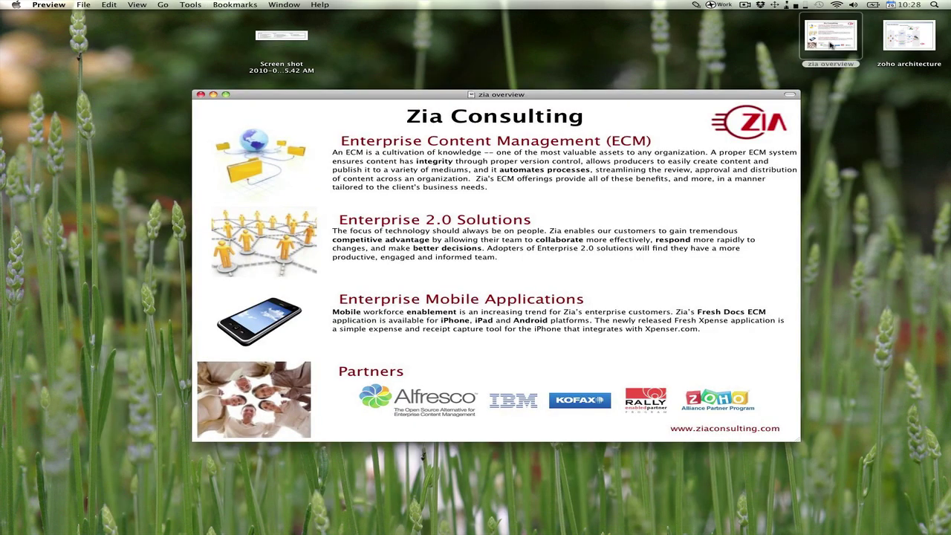